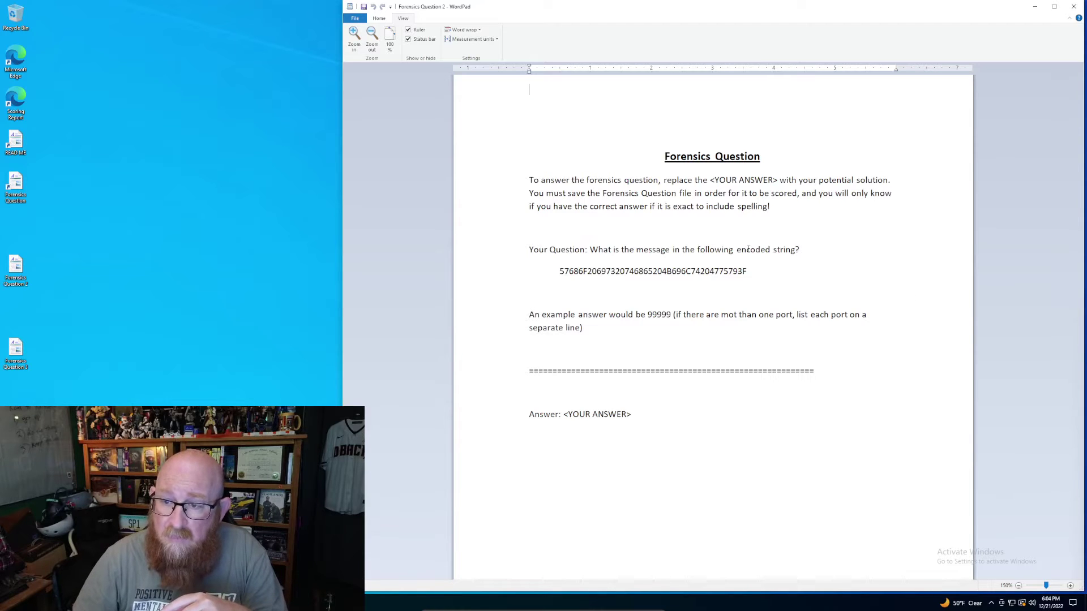
Select the encoded hex string in WordPad, then switch to the Google 'encoding vs encryption' results
double_click(643, 274)
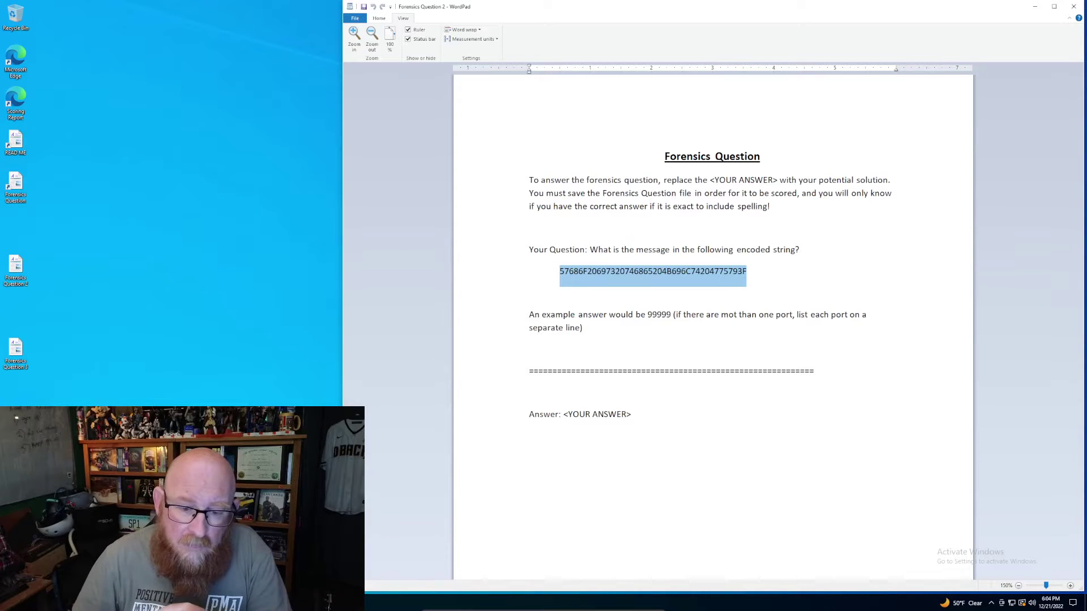
key(alt+Tab)
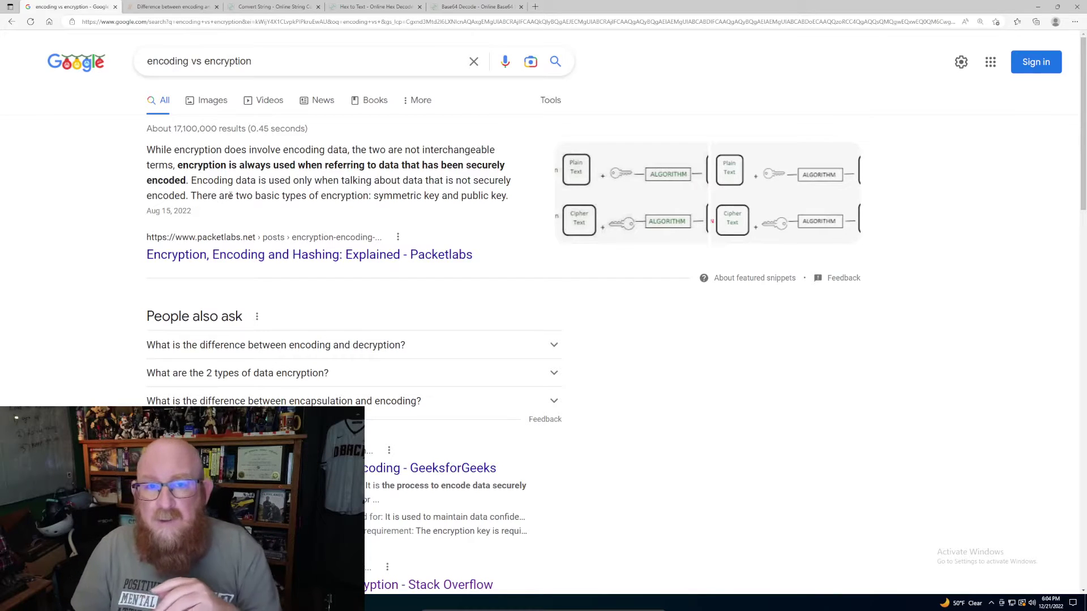
Open the Stack Overflow 'Difference between encoding and encryption' question and scroll to its answers
click(164, 7)
scroll(418, 290, up, 6)
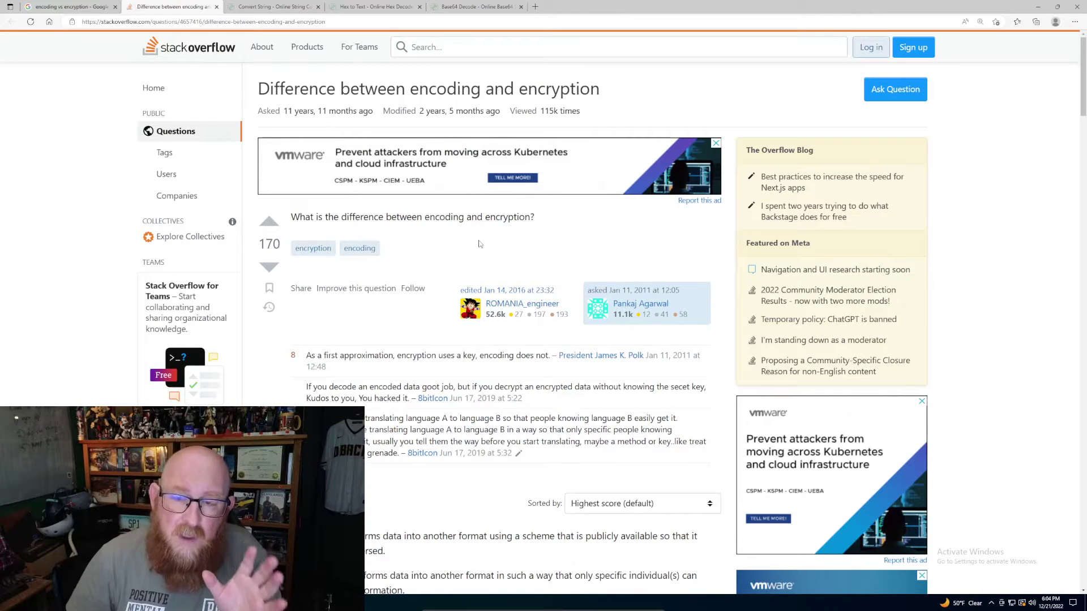
scroll(467, 245, down, 5)
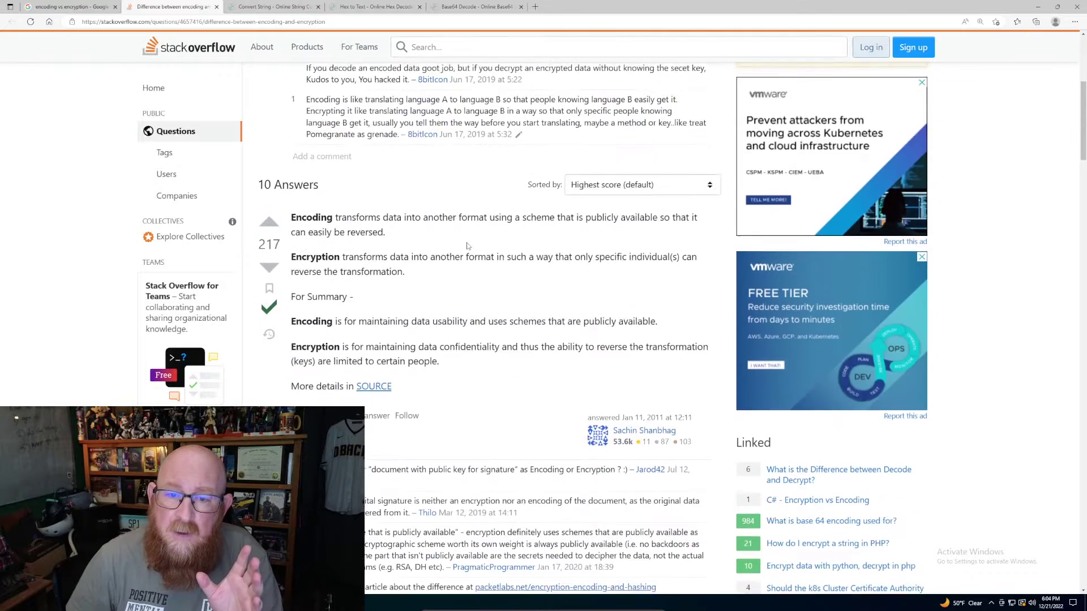
scroll(467, 246, down, 2)
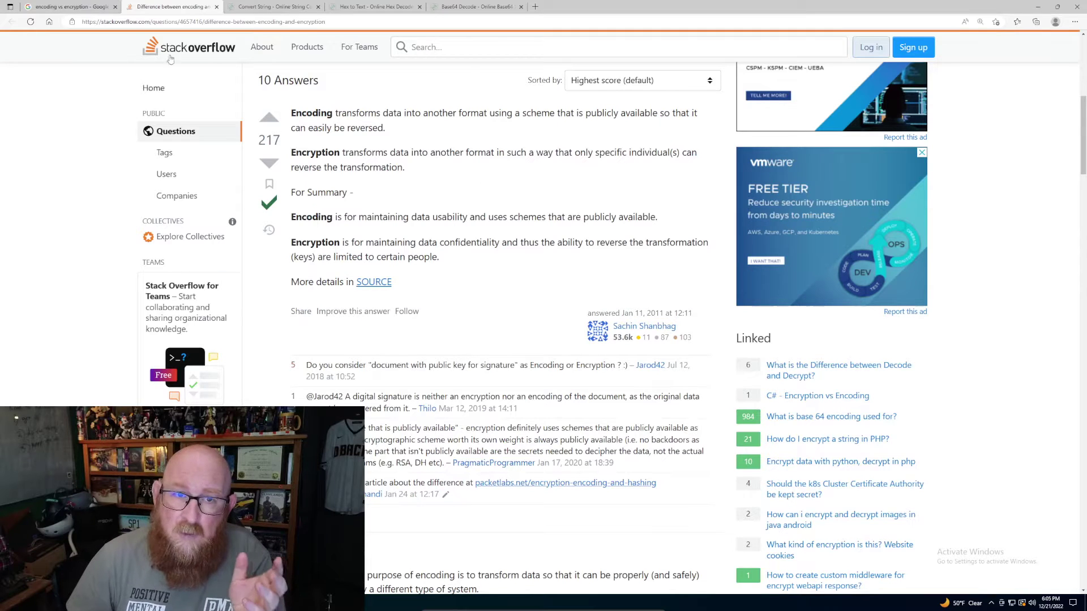
Review the Google featured snippet on encryption, then return to the Stack Overflow answer
click(90, 8)
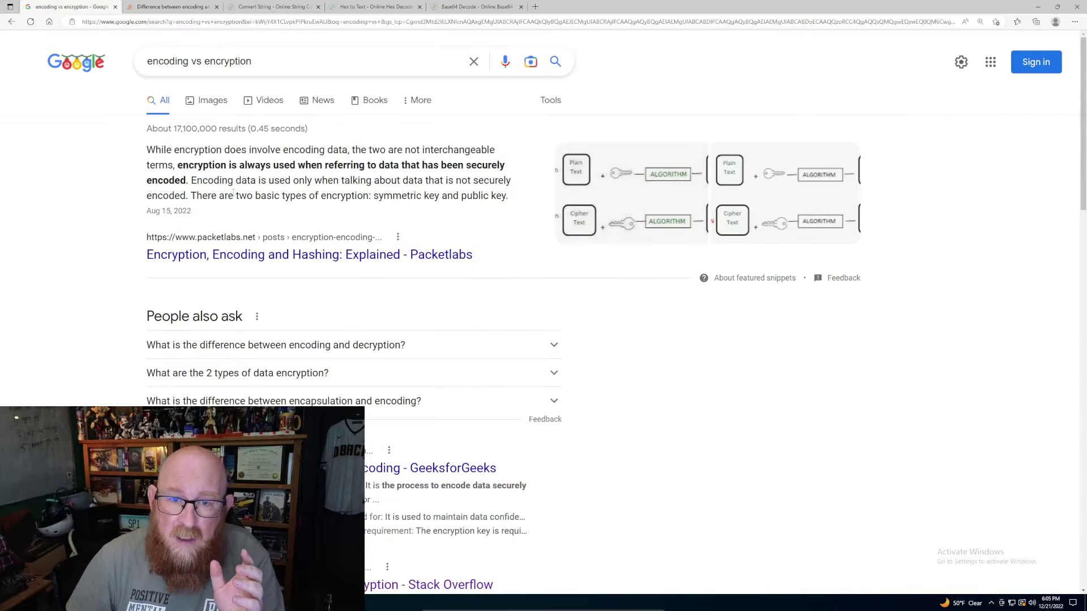
drag(203, 197, 508, 196)
click(510, 197)
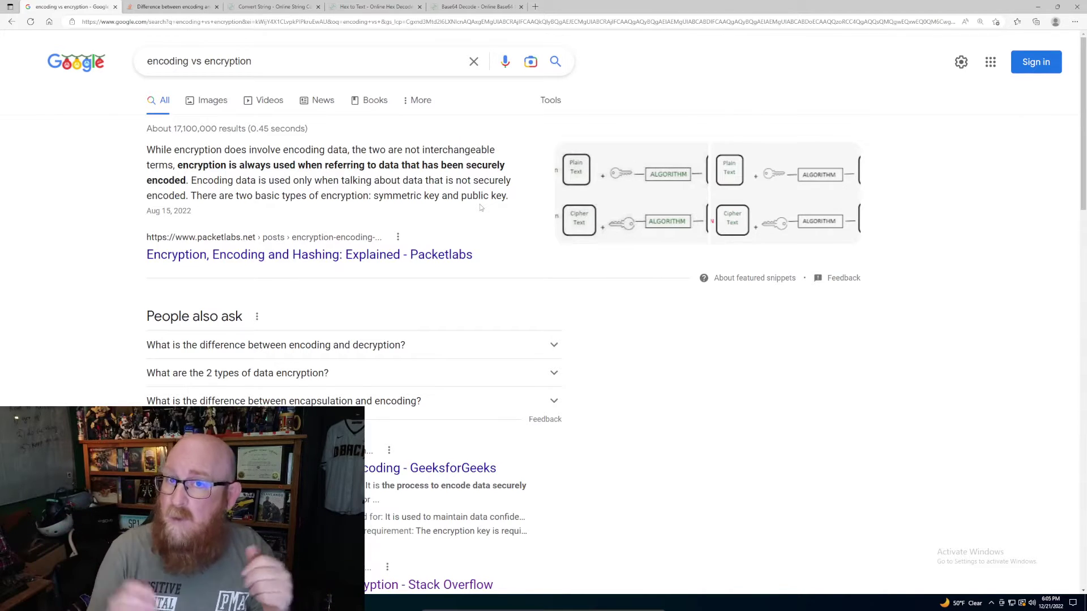
click(184, 10)
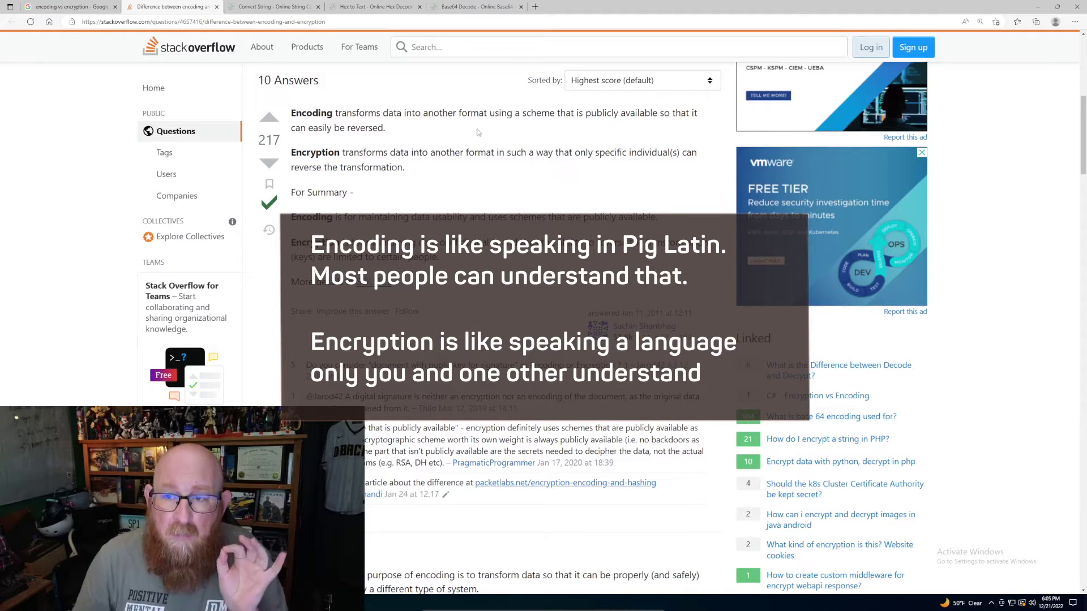
double_click(528, 113)
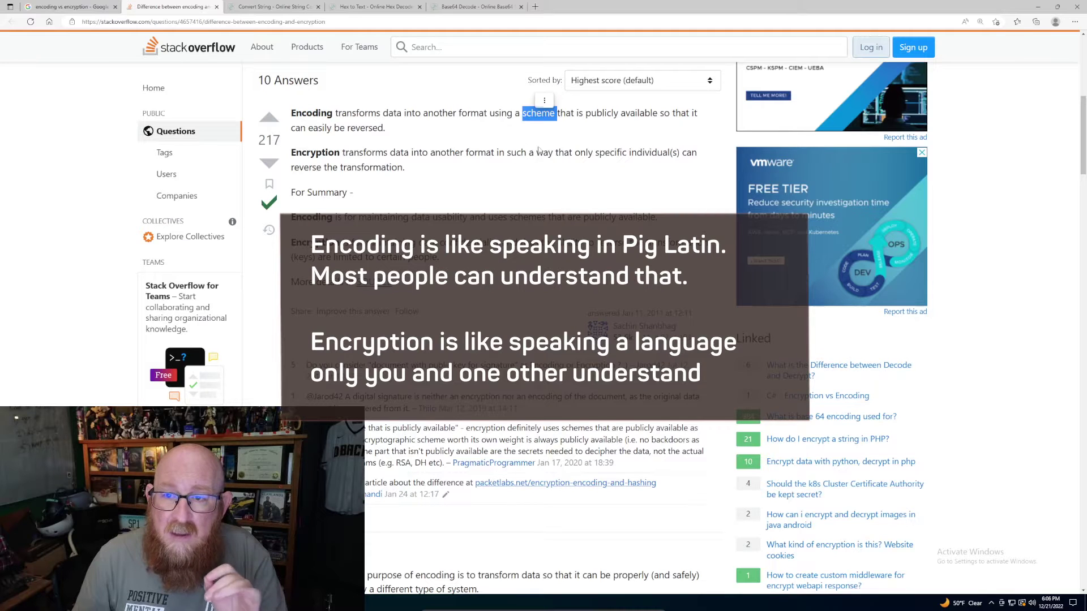
click(585, 133)
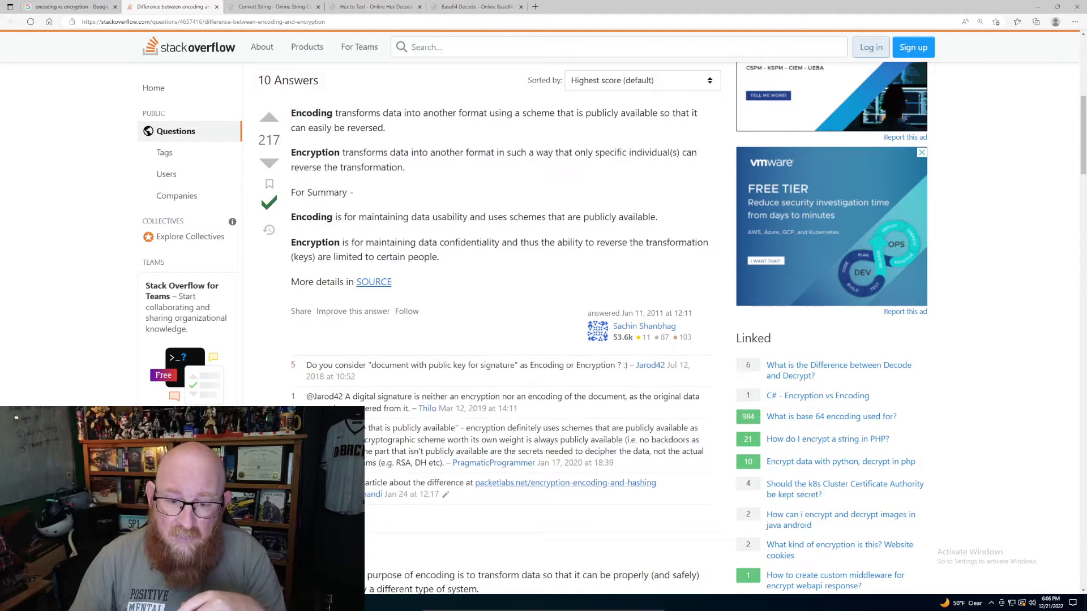
key(alt+Tab)
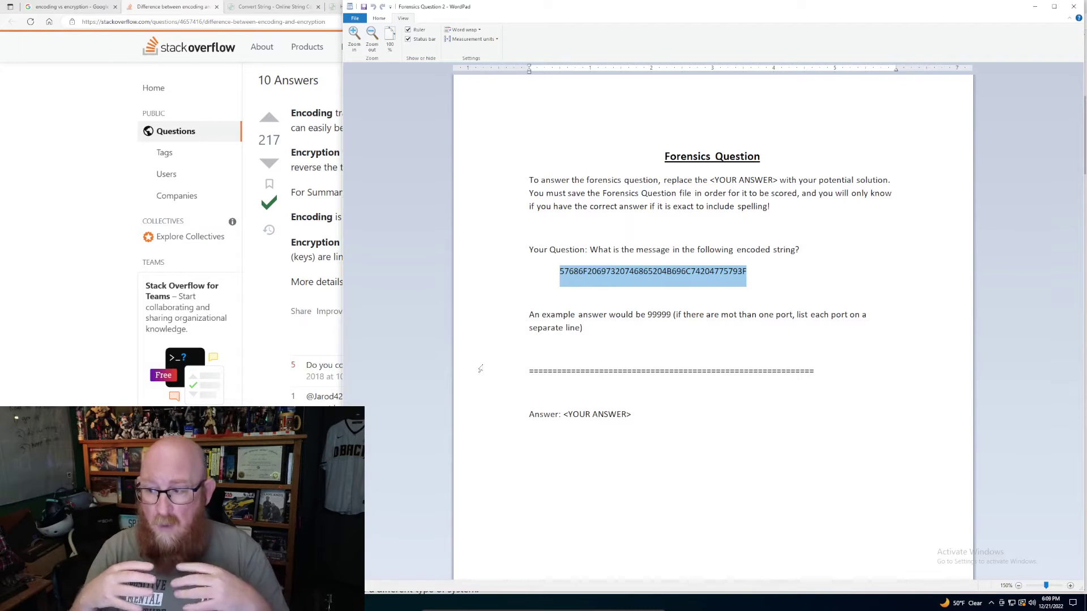
Bring the browser forward and show the Convert String conversion tools page
click(279, 24)
click(274, 7)
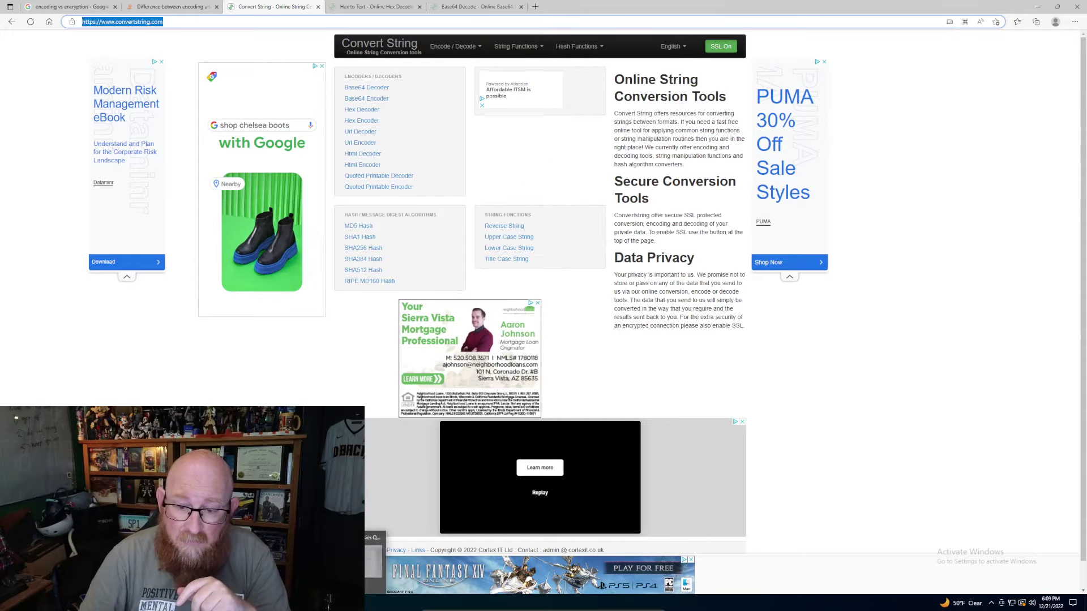
Copy the encoded hex string from the WordPad forensics question
click(394, 557)
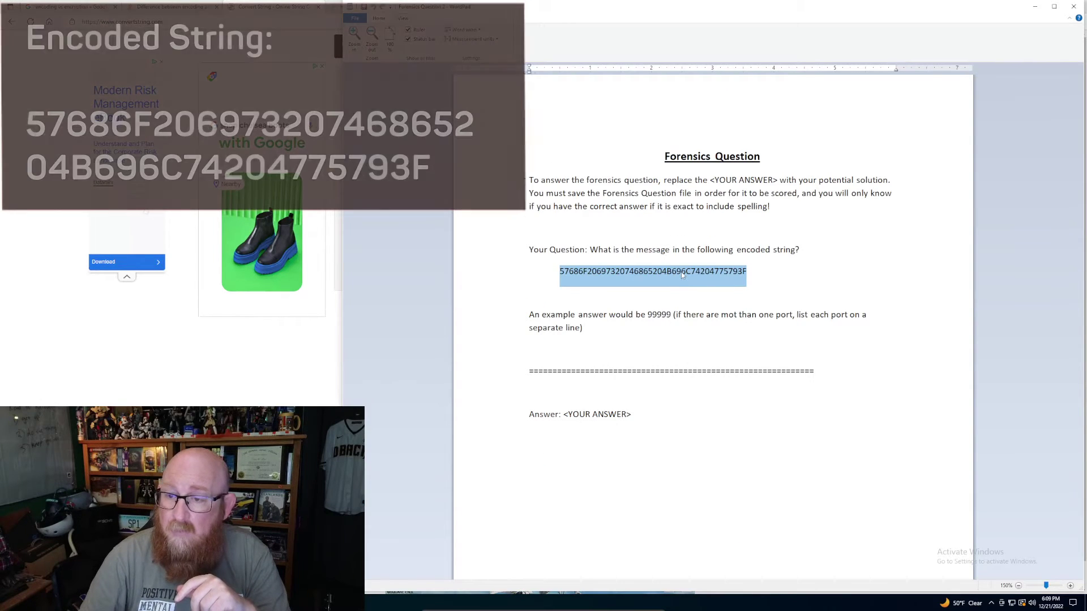
right_click(682, 274)
click(700, 288)
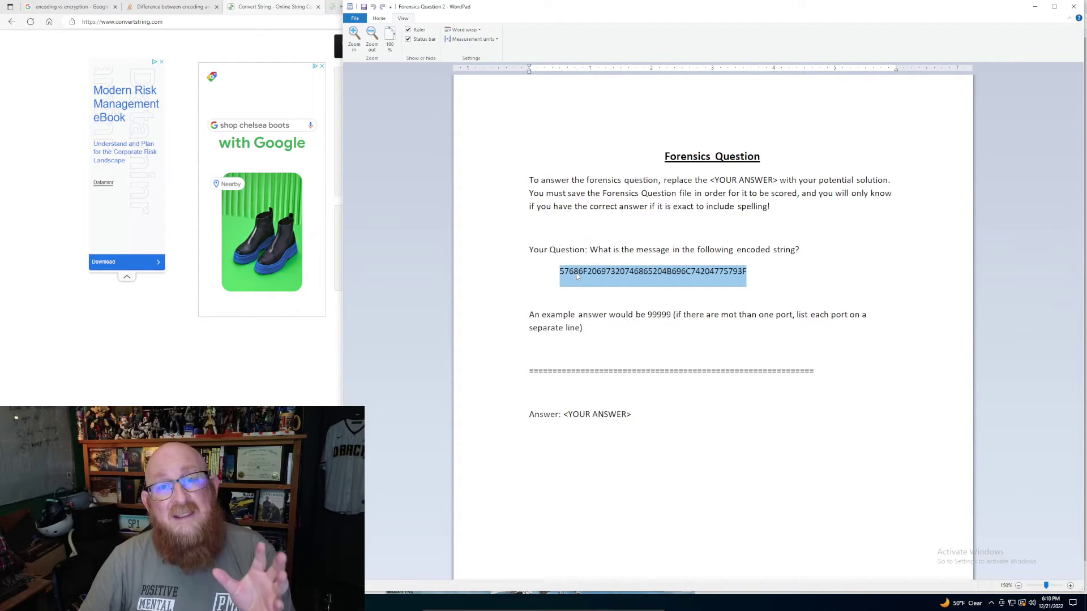
Open the Hex Decoder page, leave the delimiter blank, and focus its input box
click(286, 355)
click(379, 6)
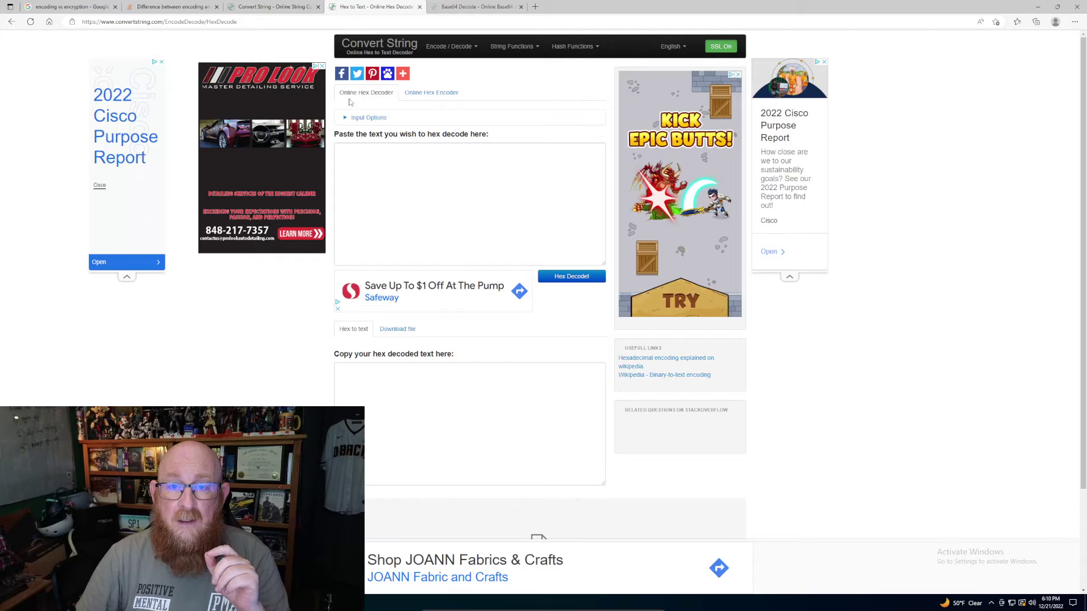
click(373, 119)
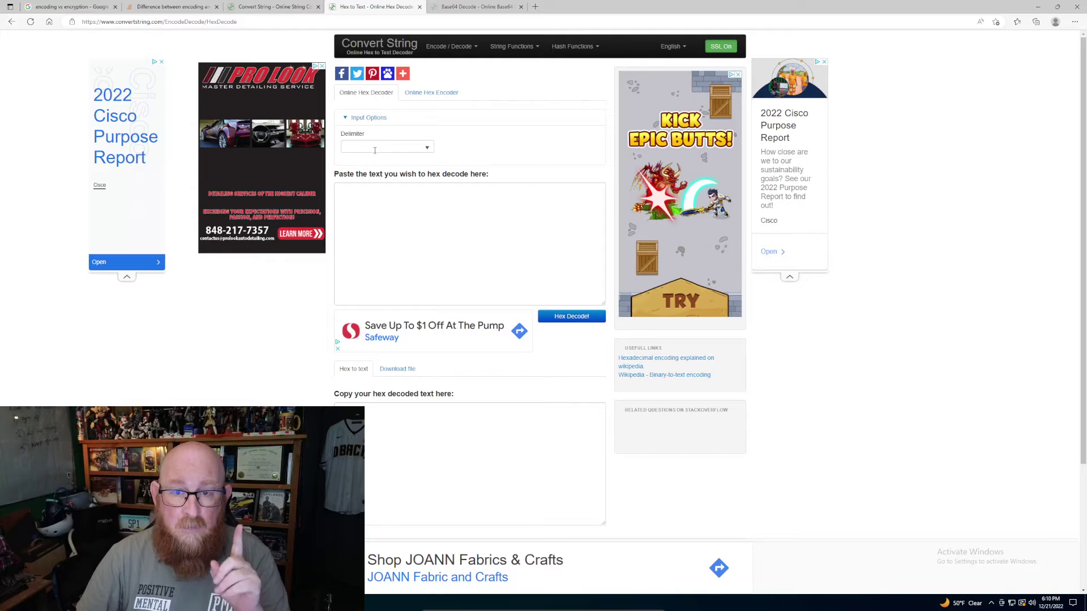
click(360, 196)
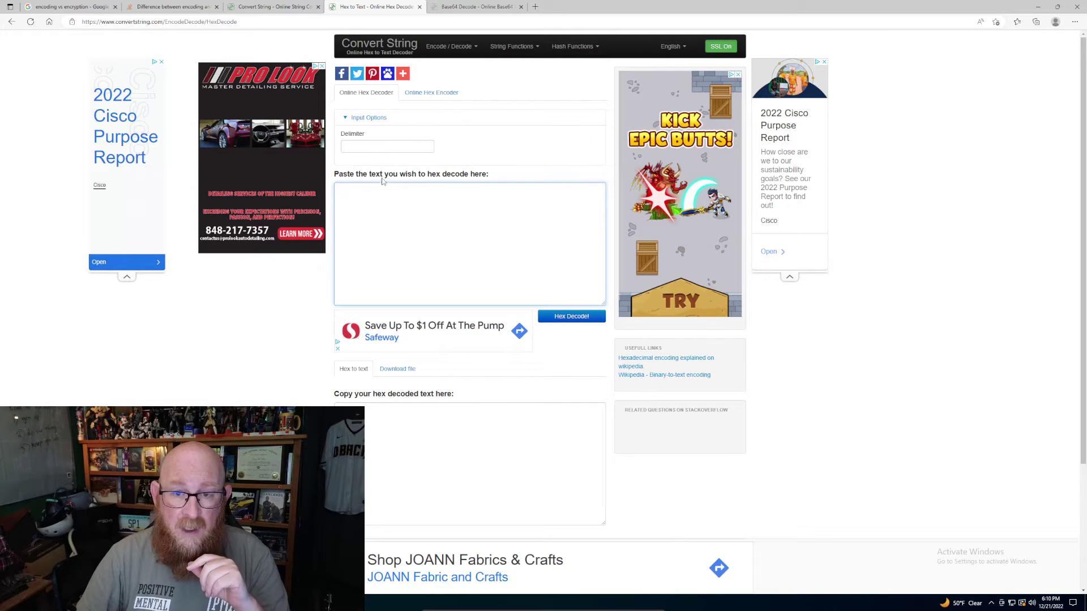
click(427, 149)
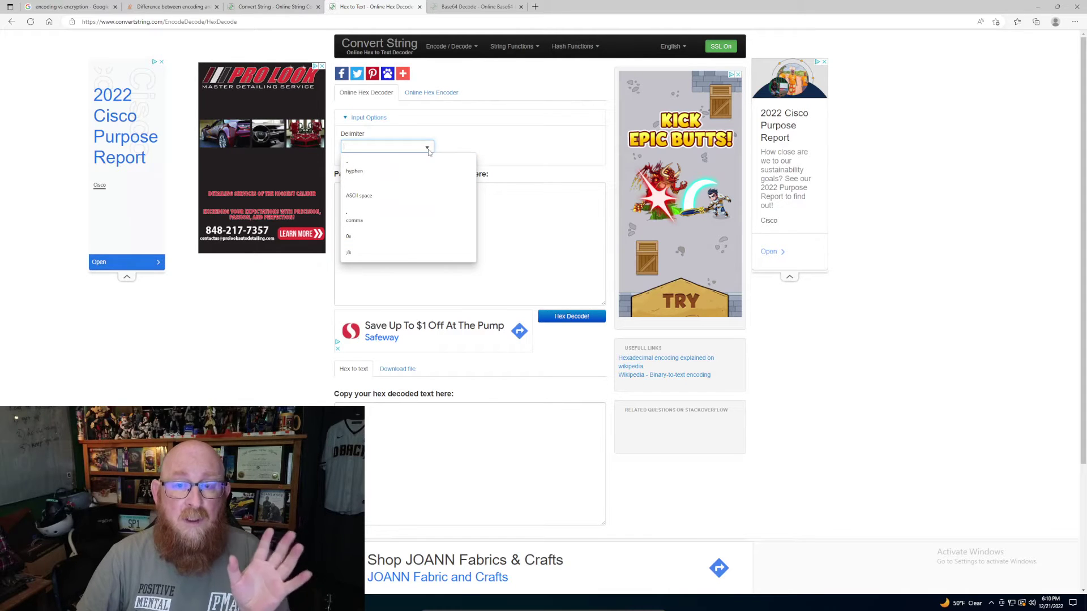
click(447, 149)
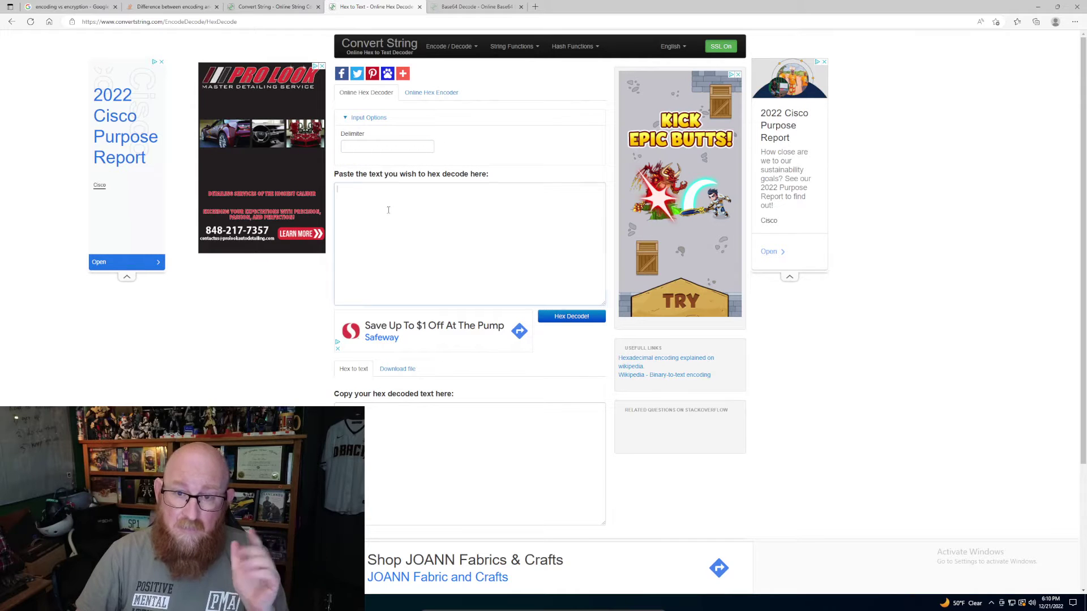
click(389, 210)
Paste and hex-decode the string into 'Who is the Kilt Guy?', then return to WordPad
key(ctrl+v)
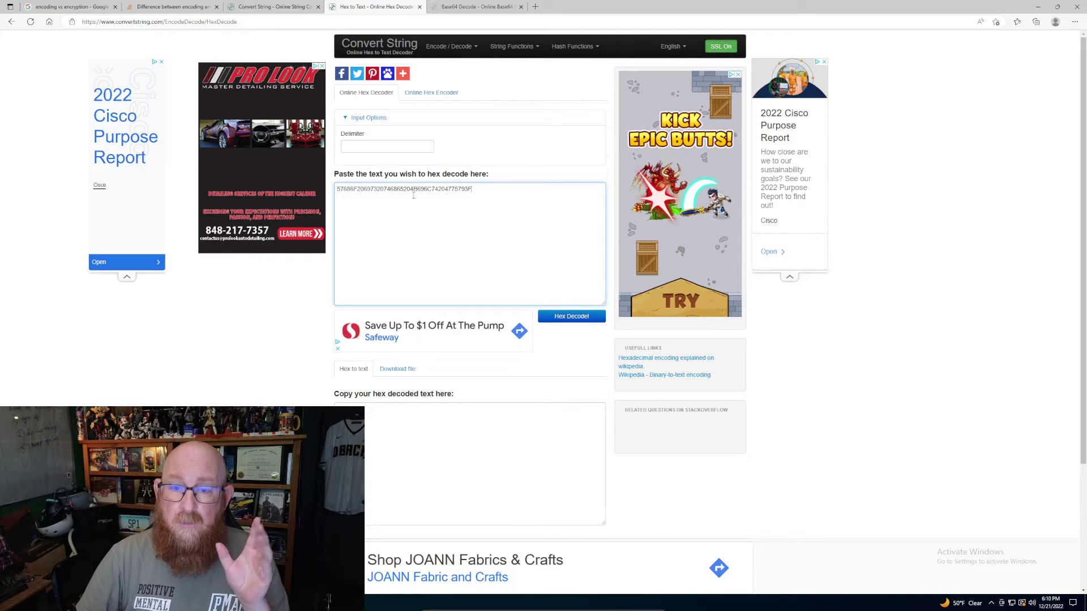
click(575, 319)
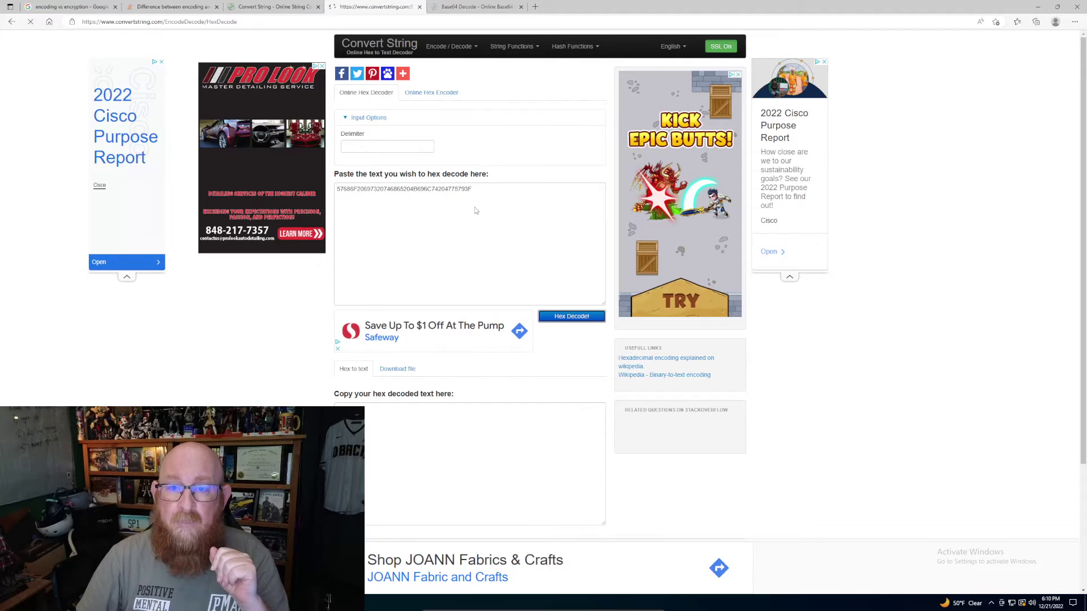
triple_click(396, 372)
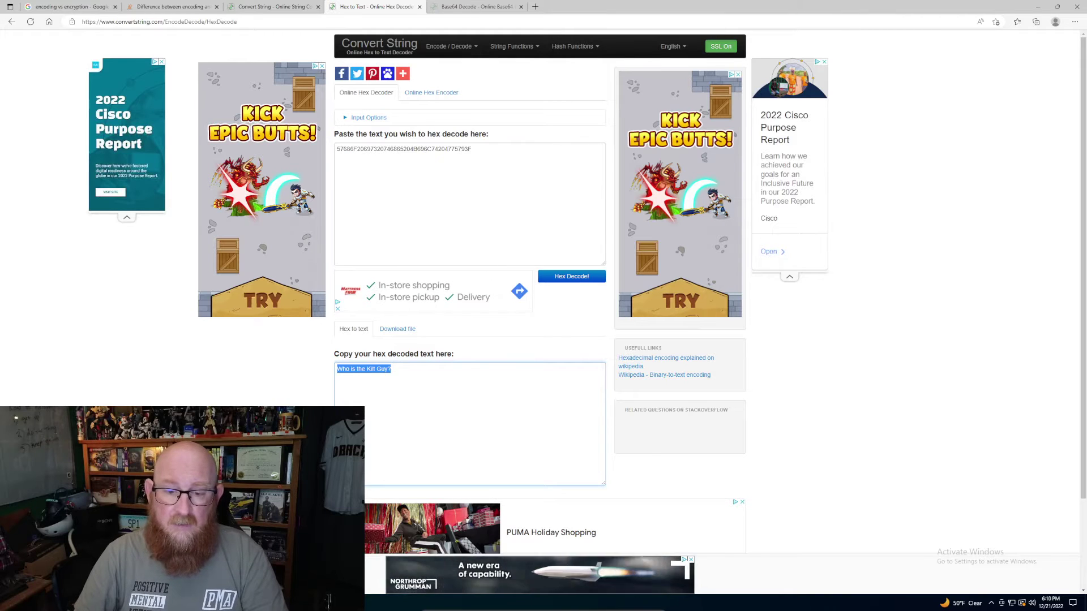
key(alt+Tab)
Replace the <YOUR ANSWER> placeholder with 'Who is the Kilt Guy?' and minimize WordPad
click(634, 415)
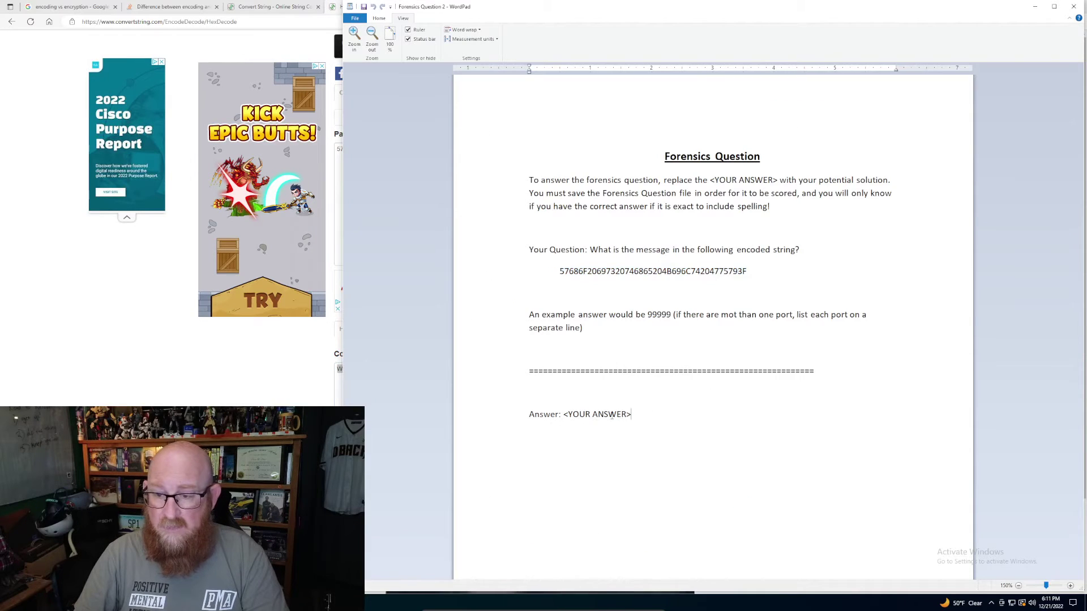
drag(633, 415, 559, 415)
key(shift+Right)
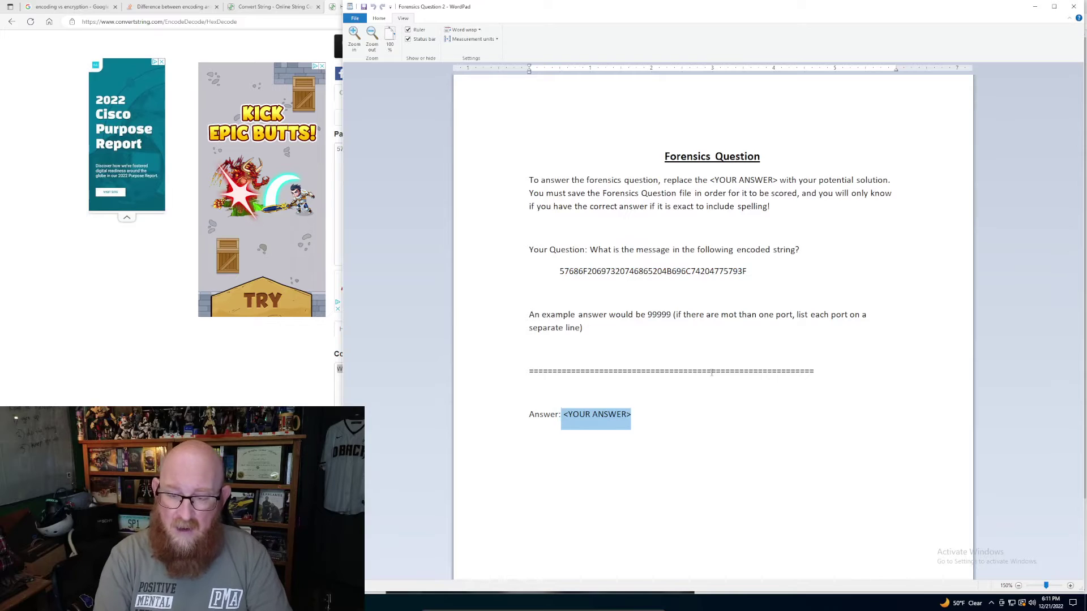
key(ctrl+v)
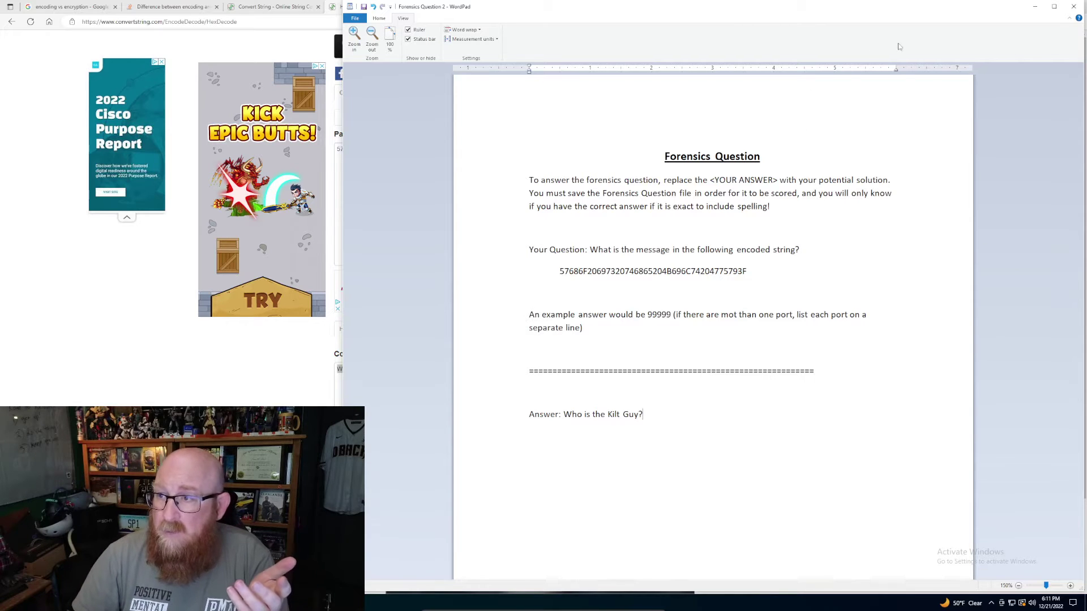
click(1035, 6)
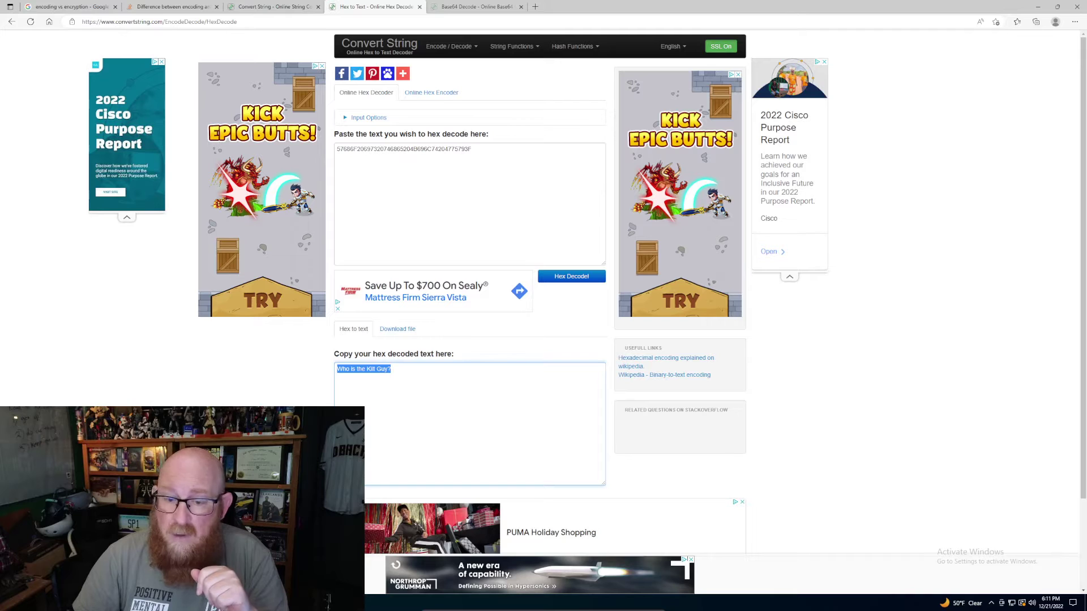
Copy Forensics Question 3's string VGhlIEtpbHQgR3V5IGlzIGEgbXl0aA== and switch to the Base64 decoder
key(alt+Tab)
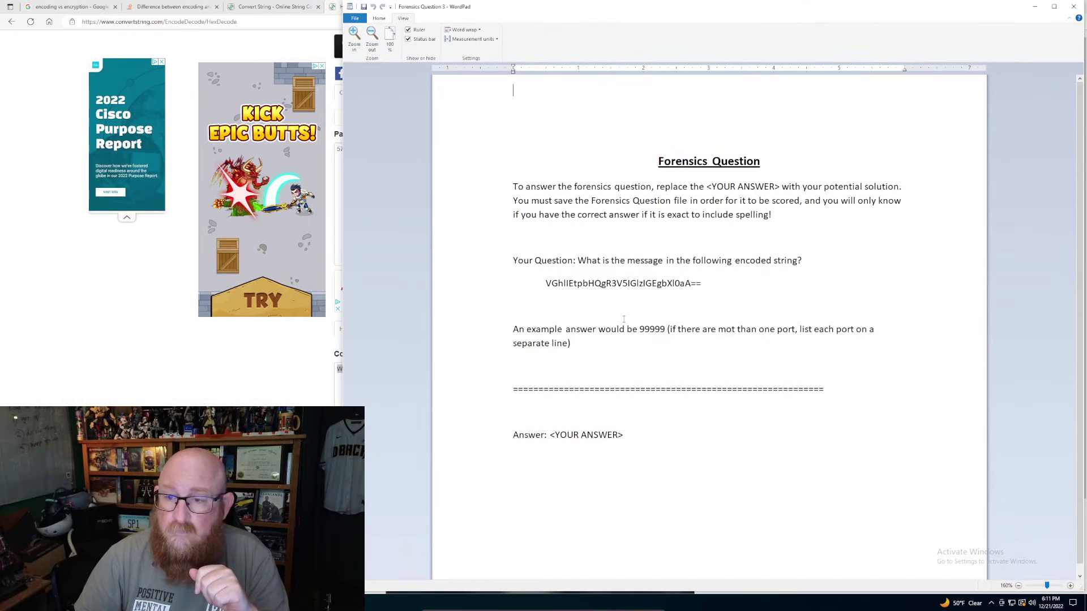
double_click(586, 286)
key(ctrl+c)
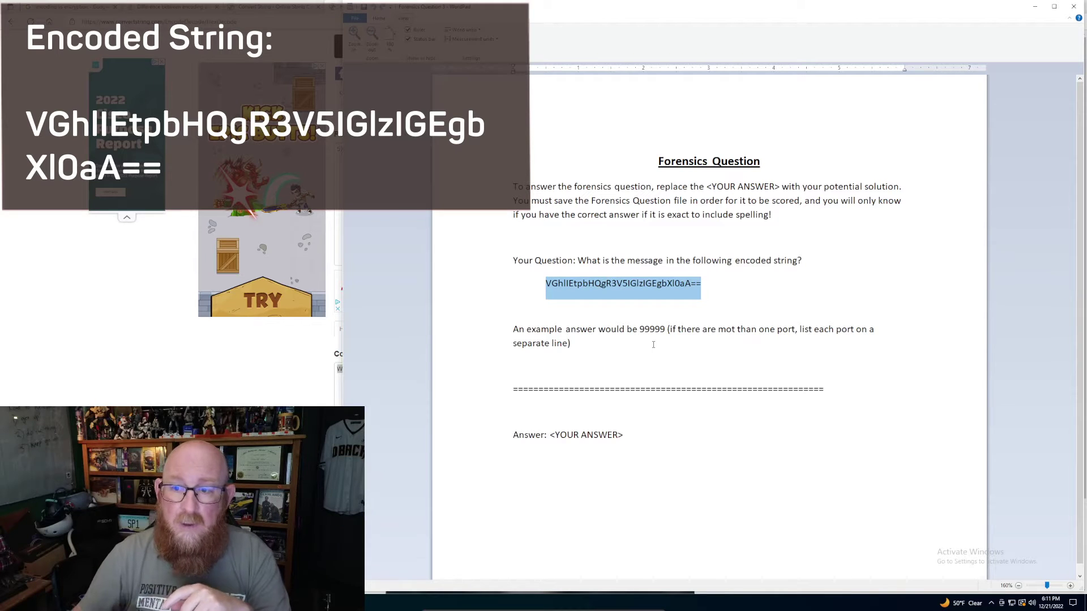
right_click(622, 290)
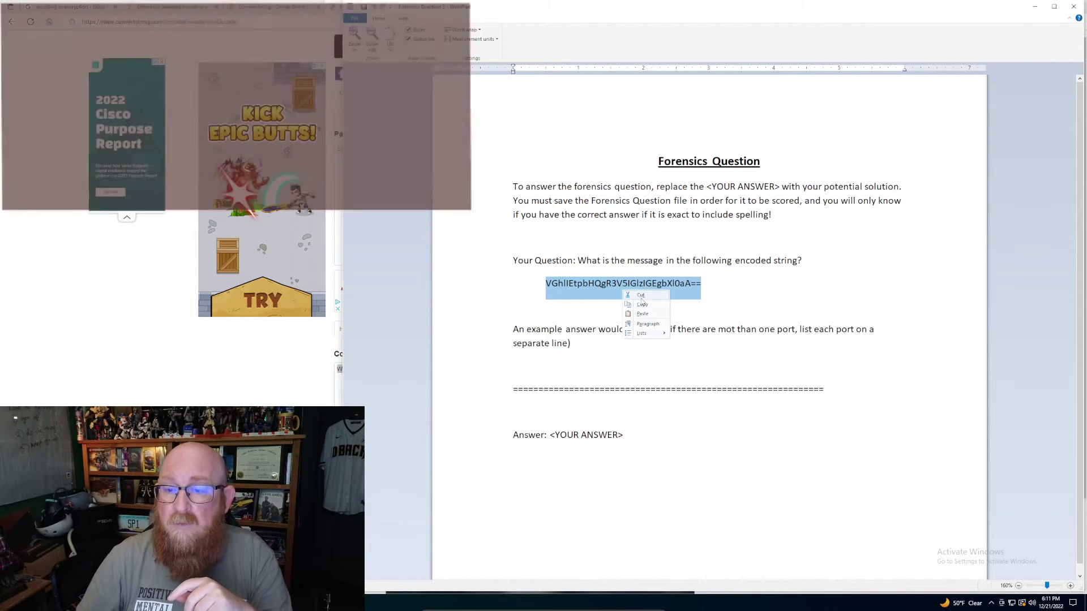
click(642, 305)
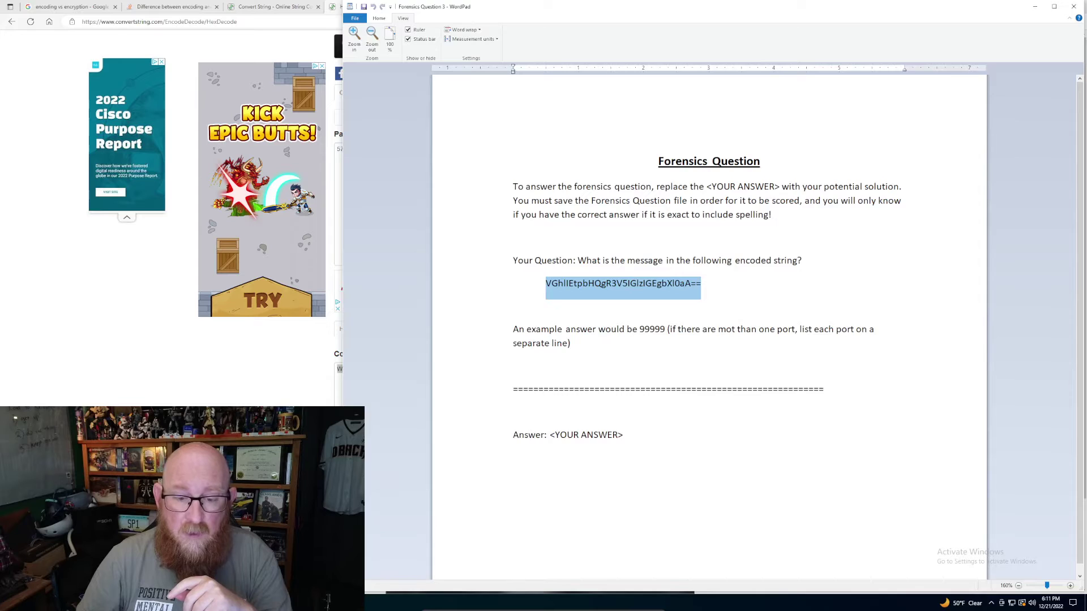
key(alt+Tab)
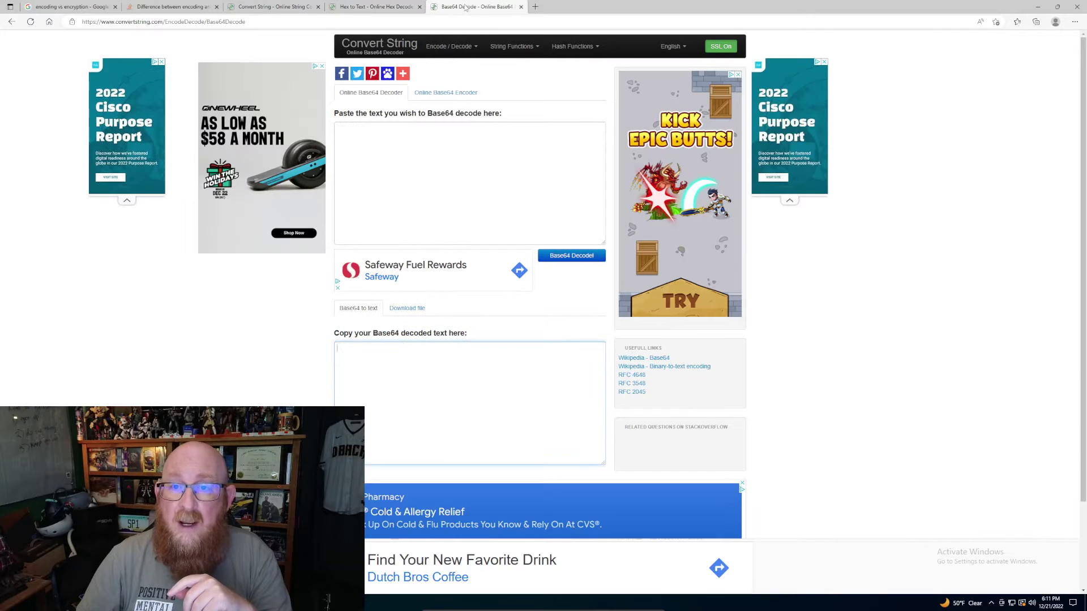
Paste and Base64-decode the string into 'The Kilt Guy is a myth', selecting the output
click(383, 128)
right_click(382, 127)
click(418, 207)
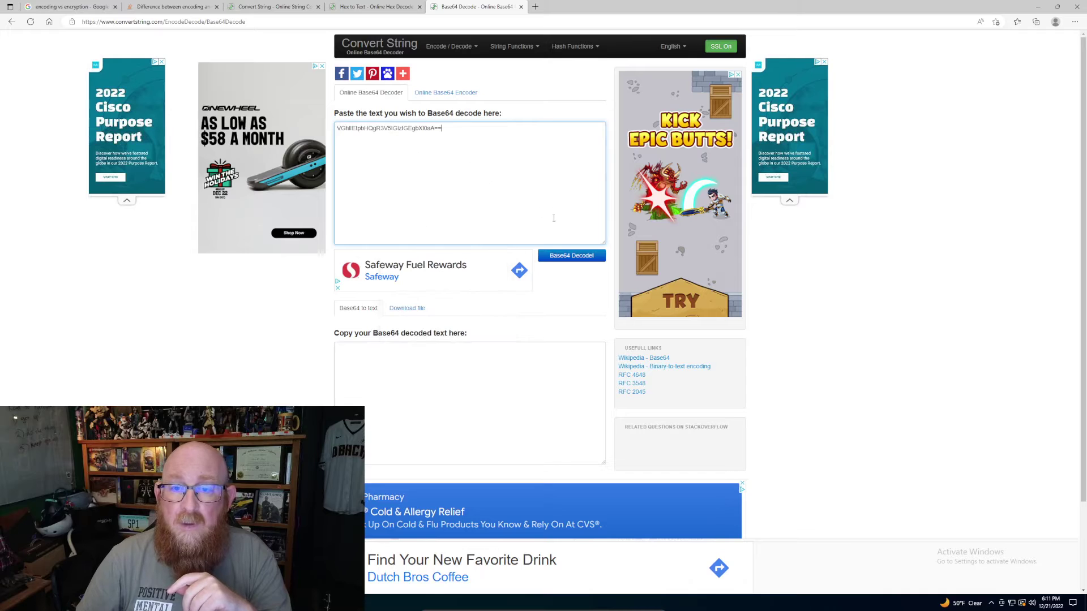
click(571, 255)
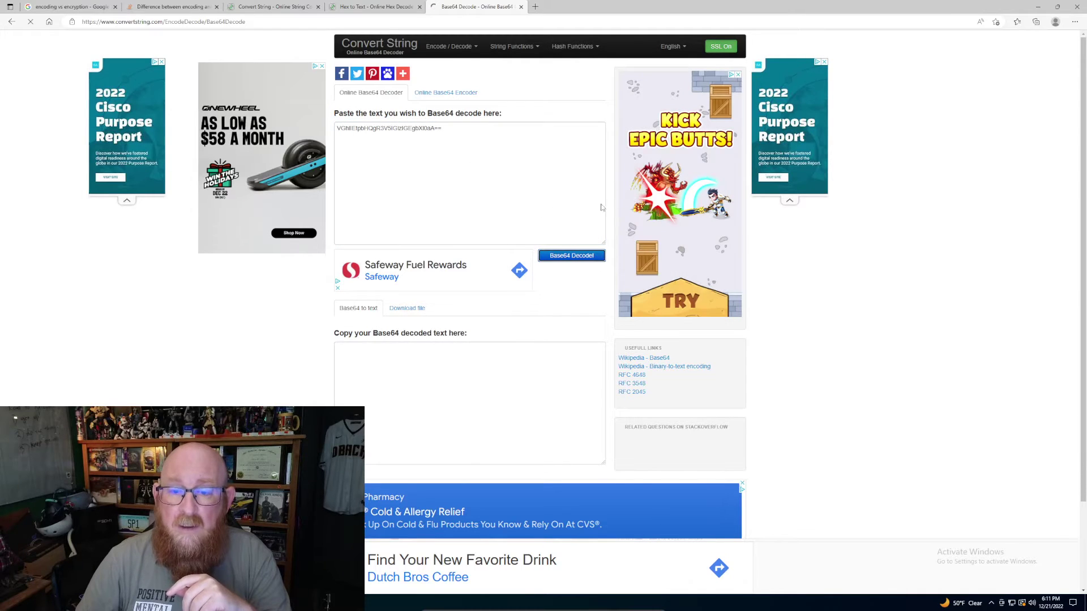
drag(413, 349, 333, 354)
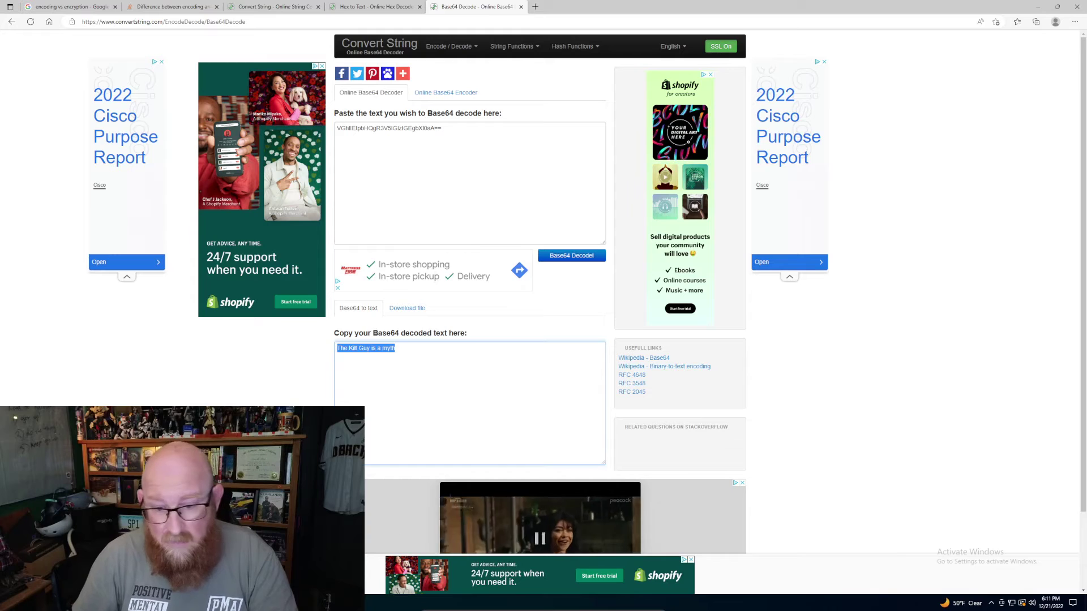
Return to WordPad's Forensics Question 3 and select the answer placeholder
click(363, 603)
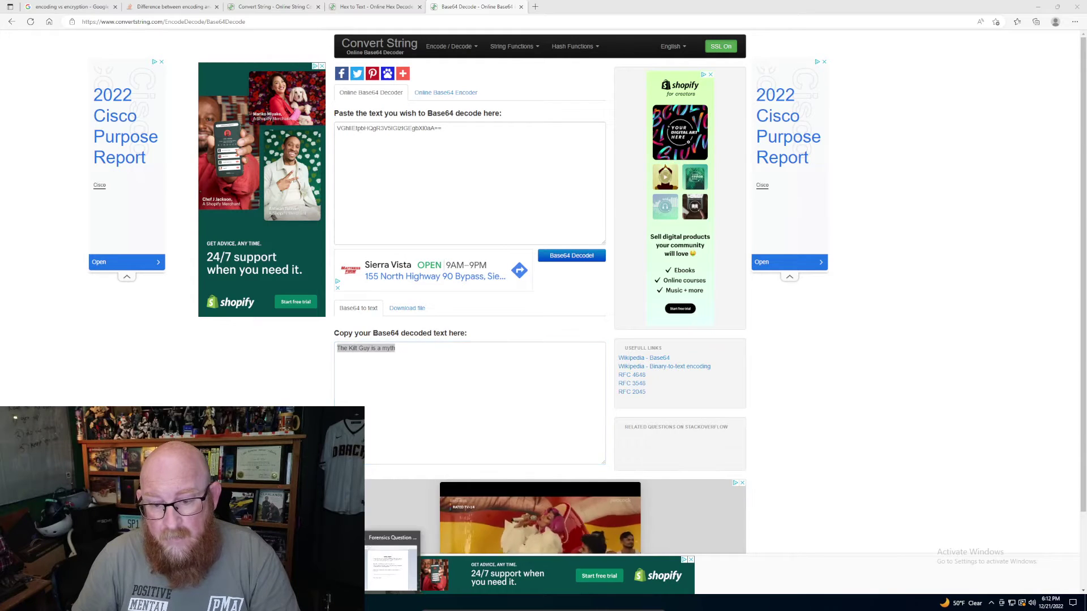
click(391, 563)
drag(618, 436, 565, 439)
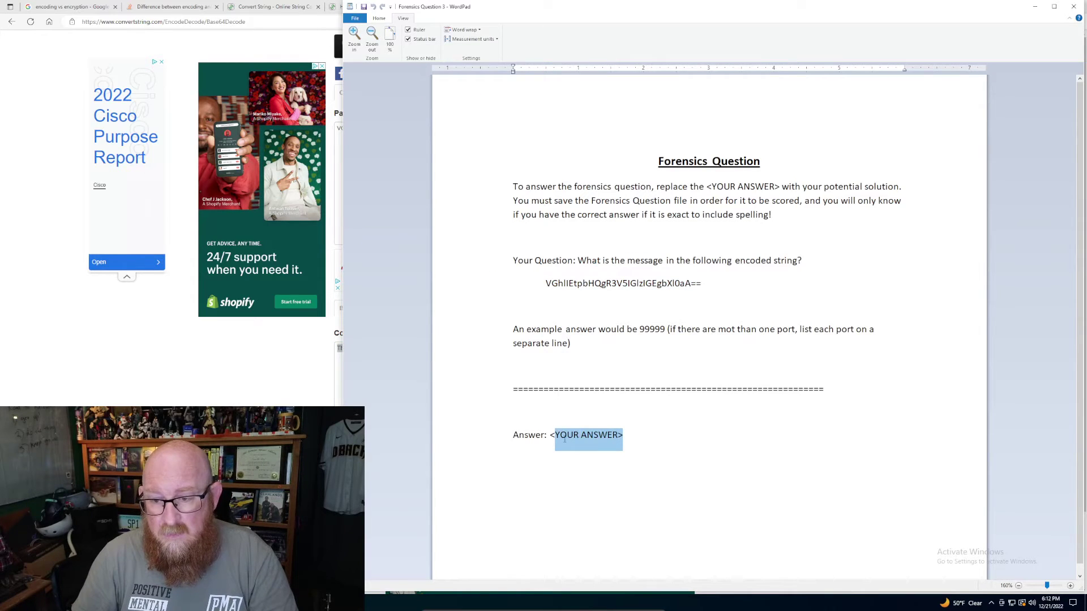
Enter 'The Kilt Guy is a myth' as the answer and minimize WordPad
text(The Kilt Guy is a myth)
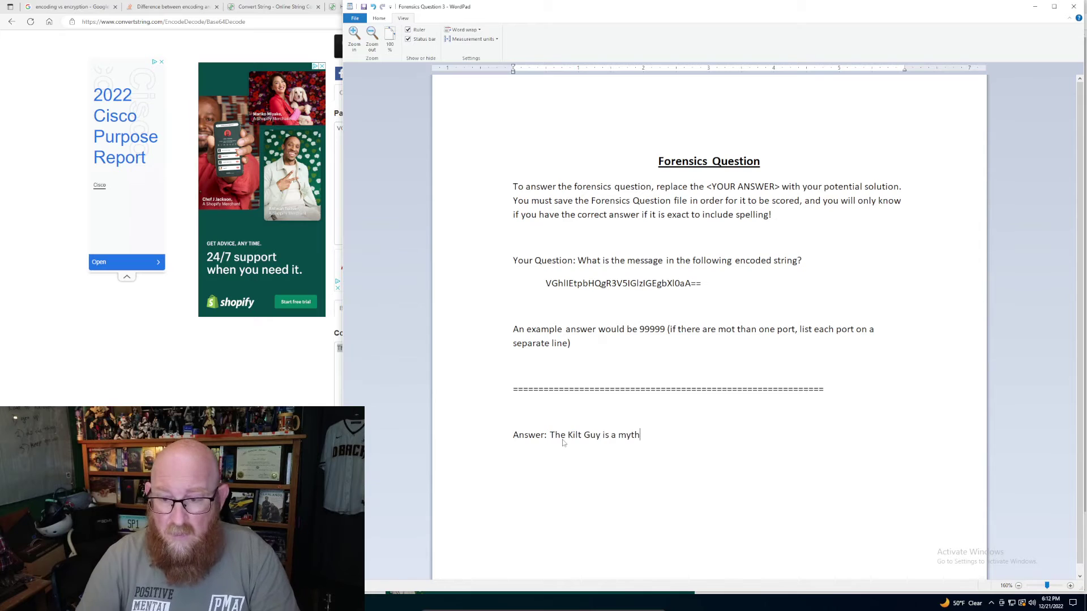
click(1038, 9)
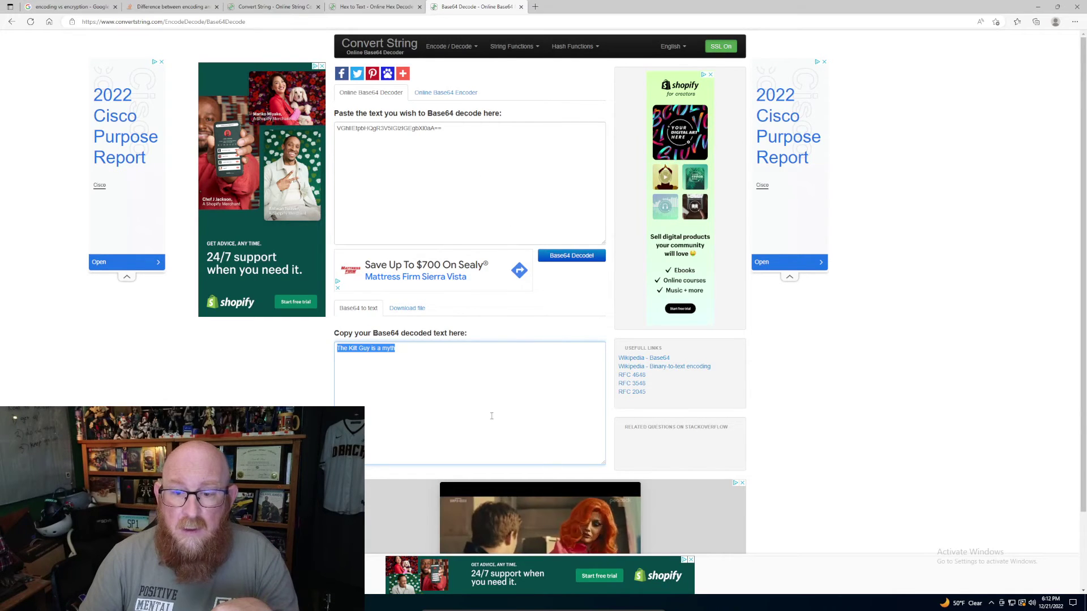
Copy Forensics Question 4's two-line encoded string and bring the Base64 decoder page back
key(alt+Tab)
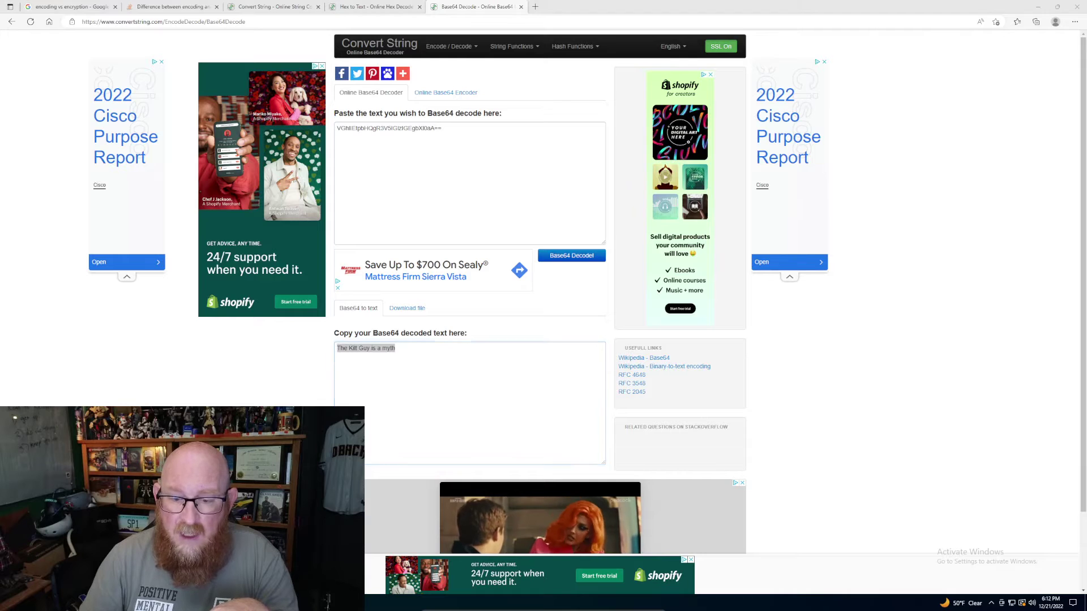
click(395, 602)
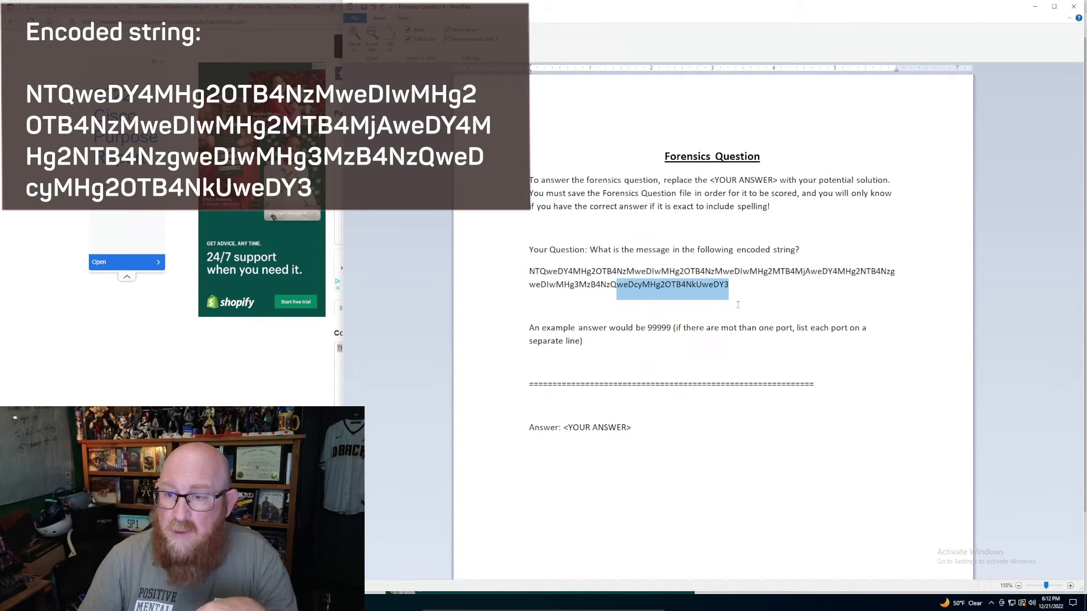
triple_click(682, 284)
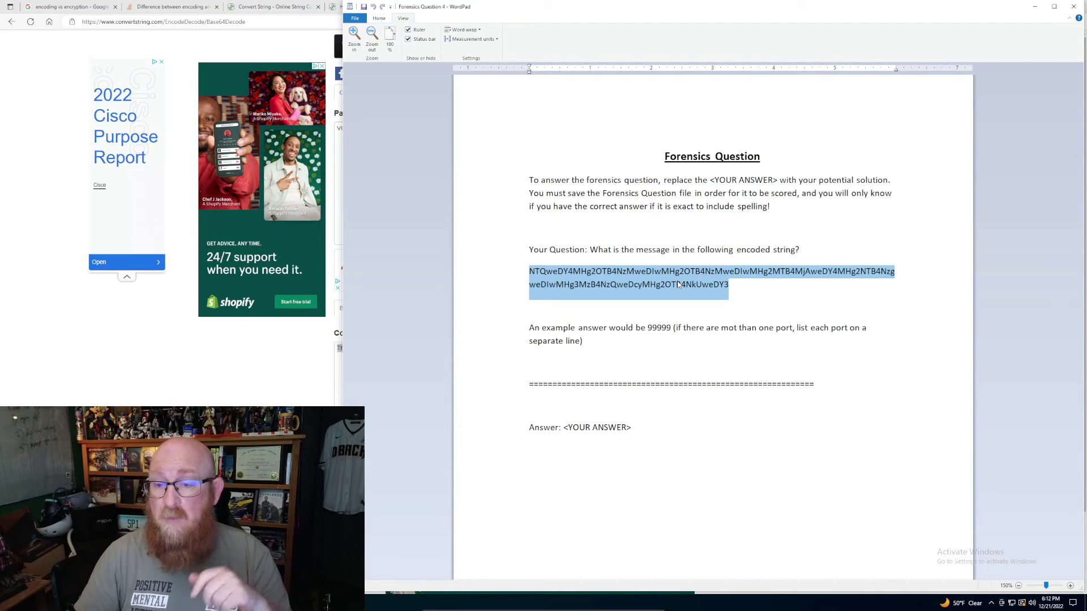
right_click(678, 284)
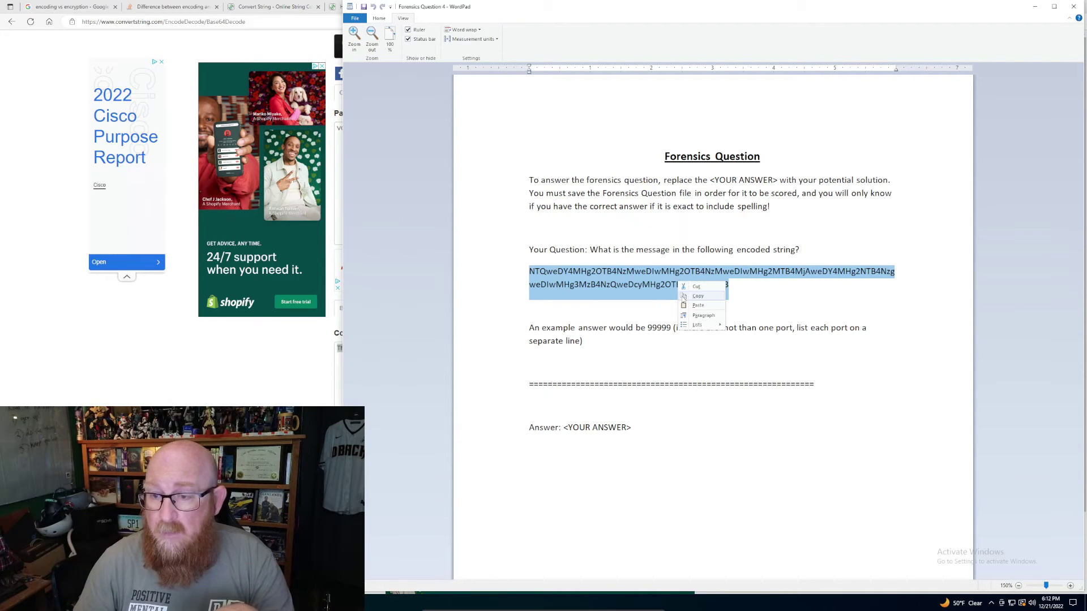
click(698, 299)
click(312, 379)
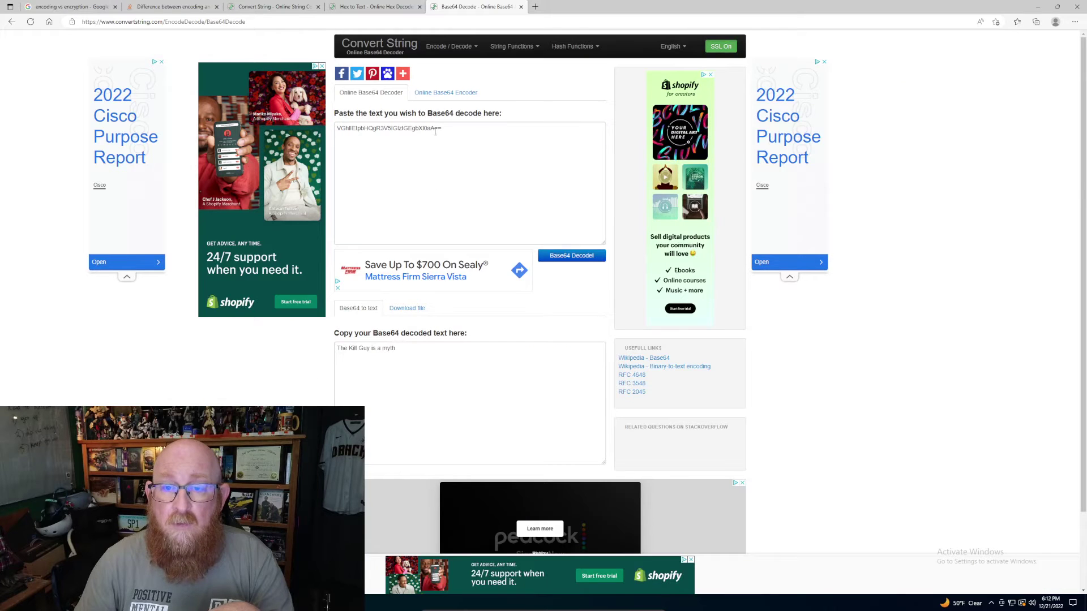
Paste Forensics Question 4's string over the old input and Base64-decode it into x-separated hex (540x680x690x730…)
drag(436, 132, 302, 135)
key(ctrl+v)
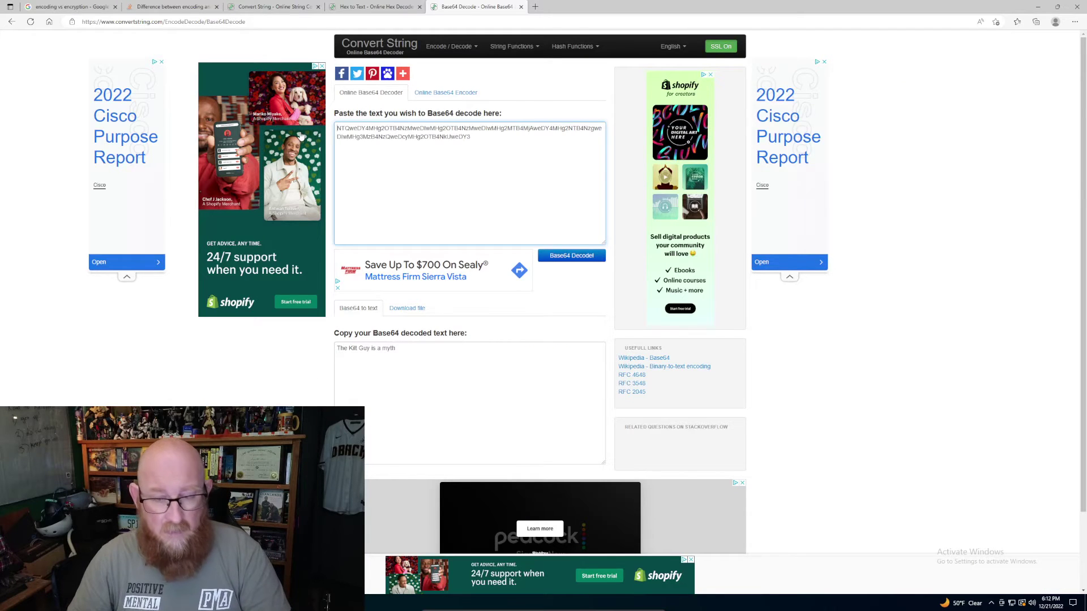
click(587, 259)
click(586, 259)
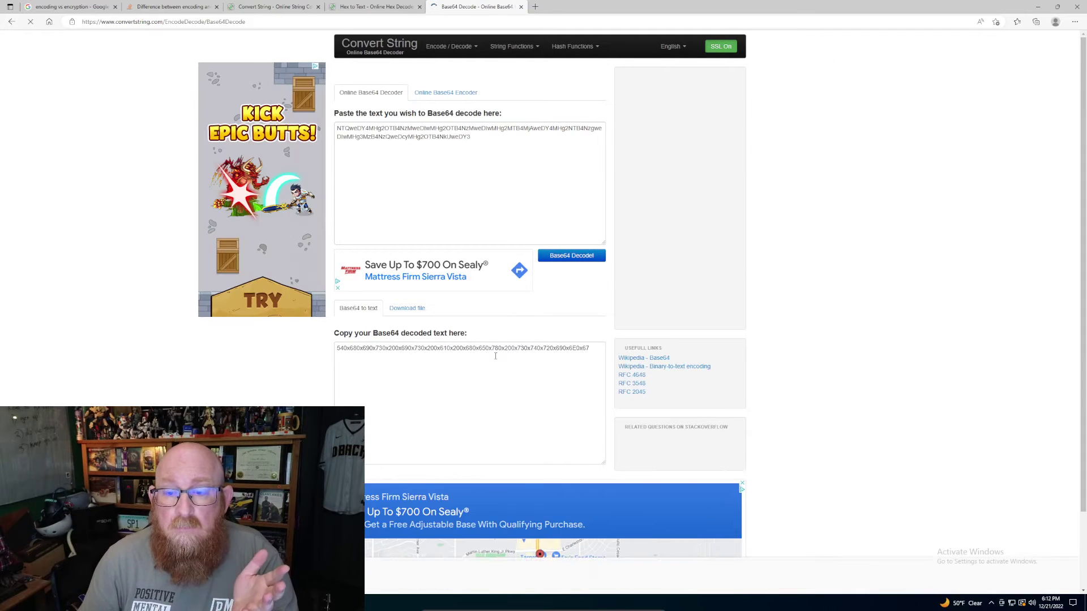
click(482, 386)
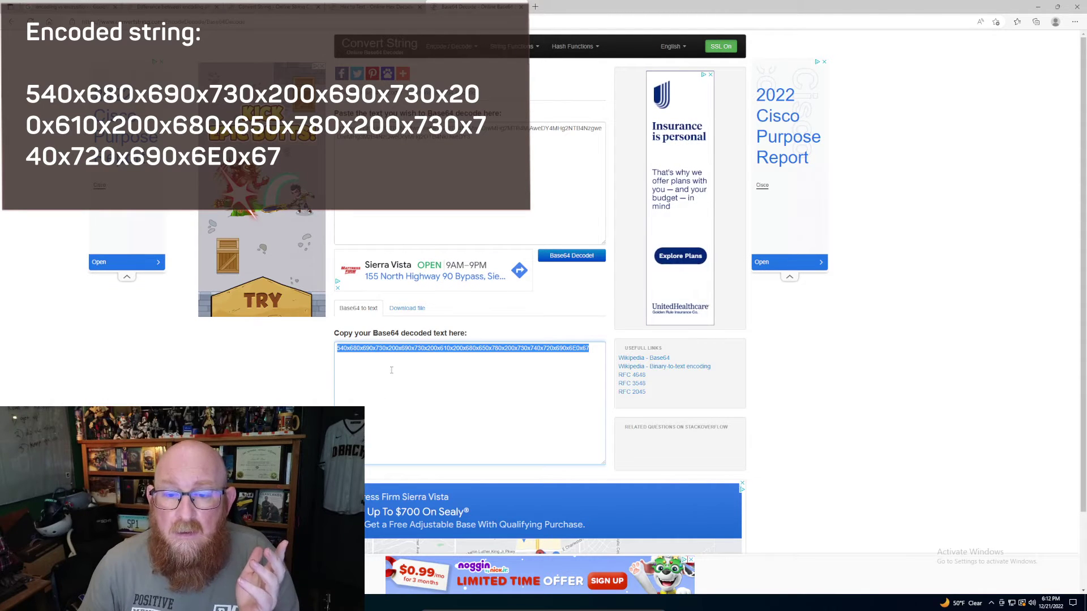
click(381, 351)
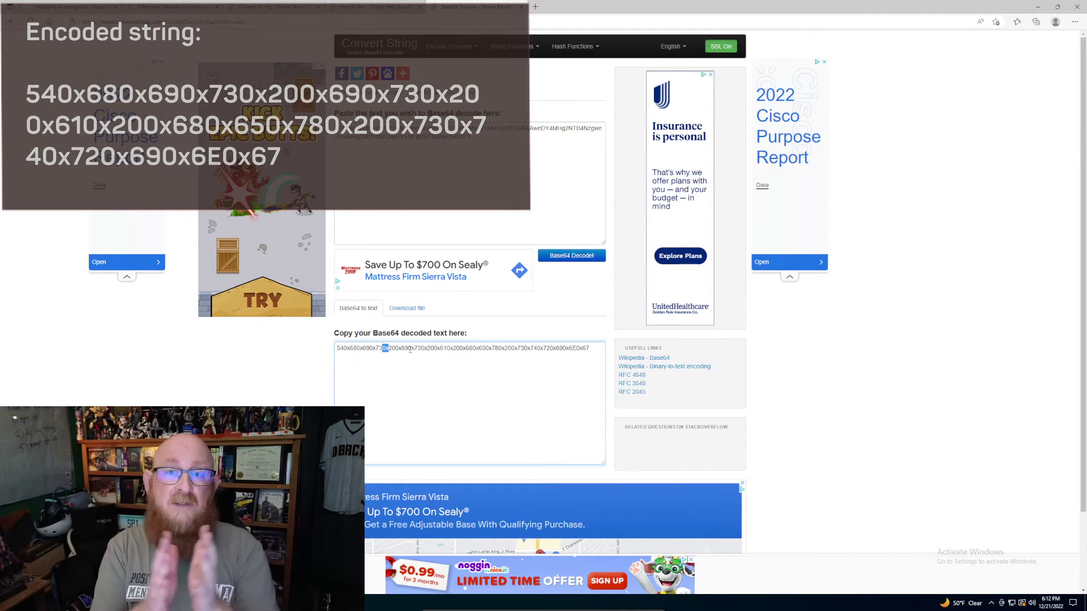
Copy the Base64 output 540x680x690x730…6E0x67 into the Hex to Text decoder's input box, replacing the old text
triple_click(410, 350)
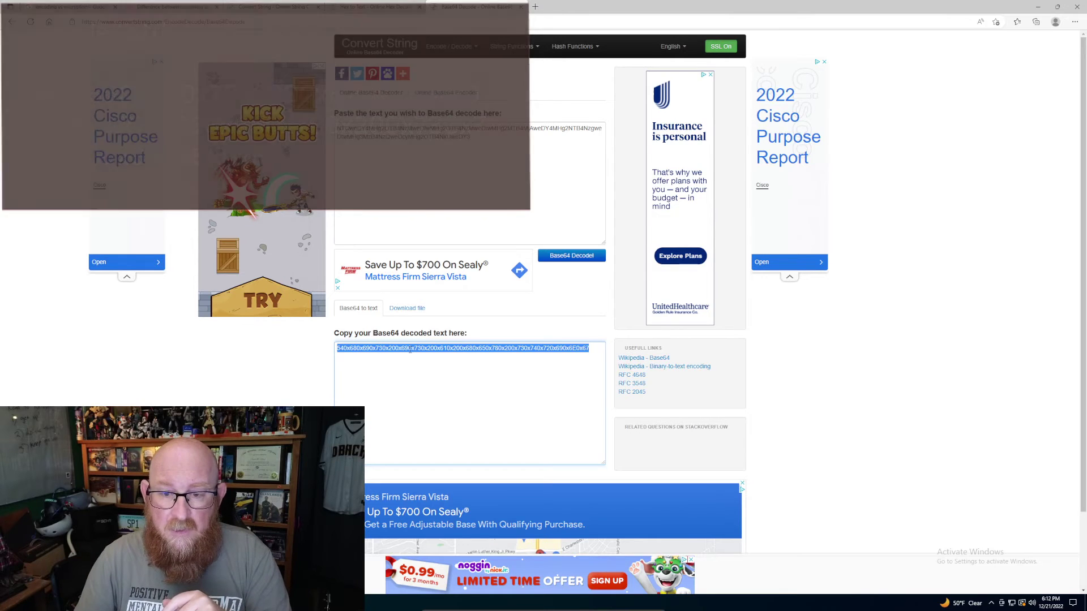
right_click(411, 351)
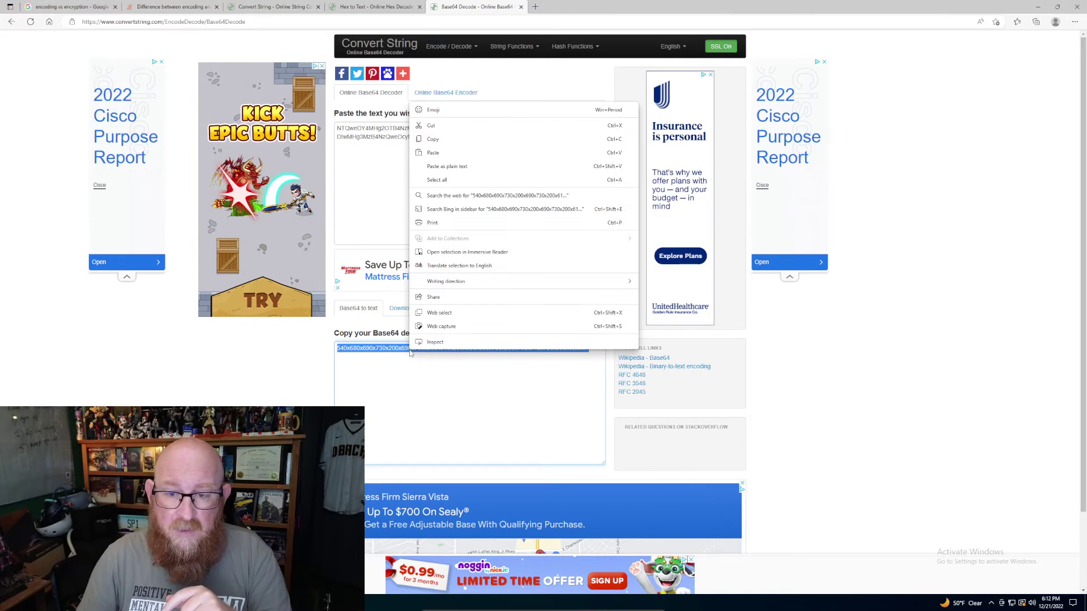
click(448, 140)
click(363, 7)
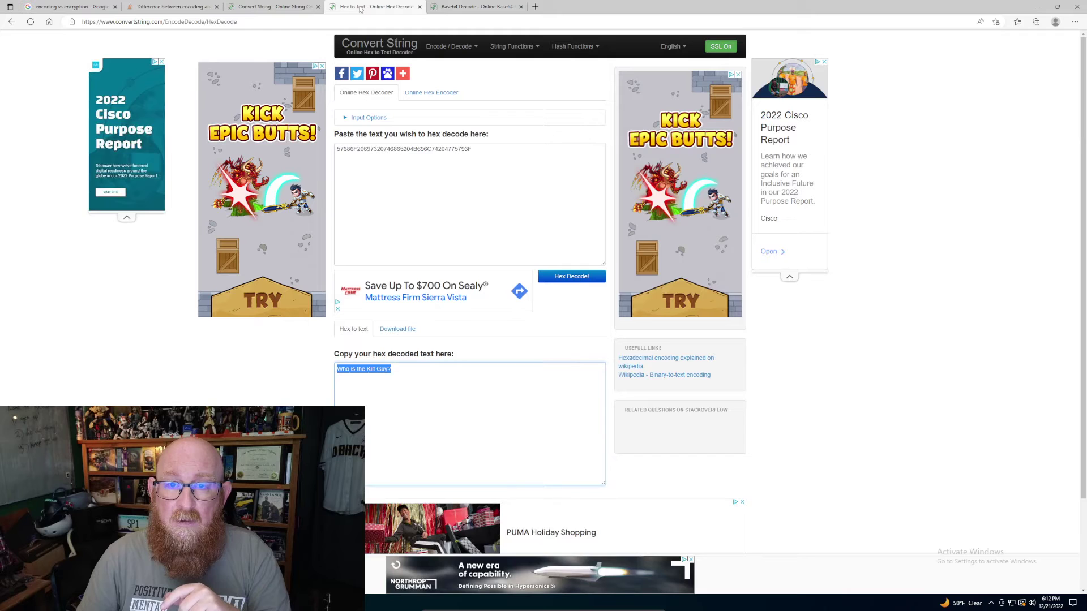
drag(489, 154, 331, 148)
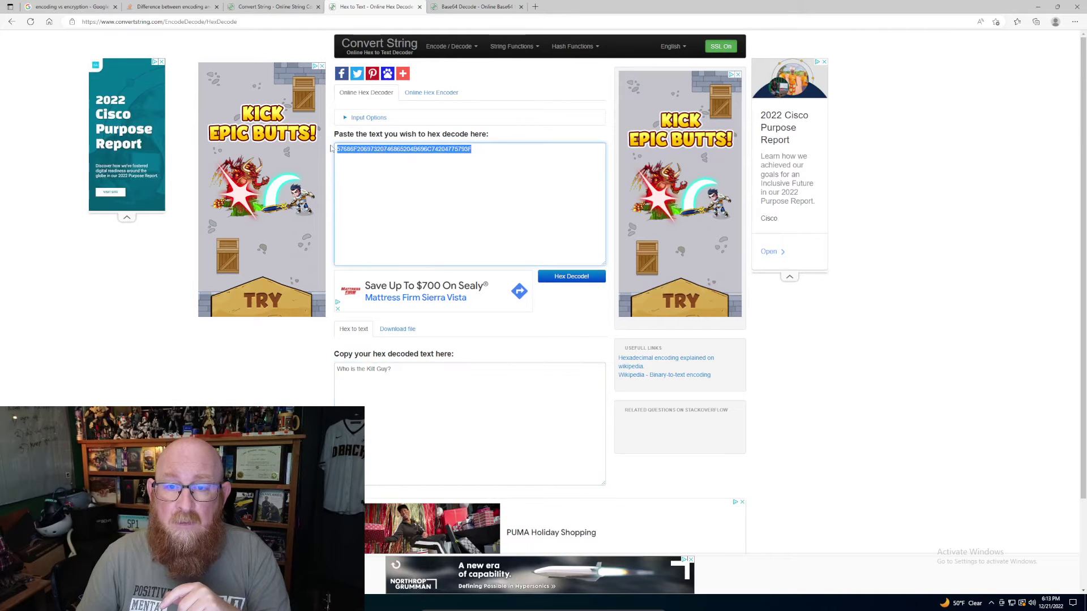
right_click(347, 149)
click(381, 203)
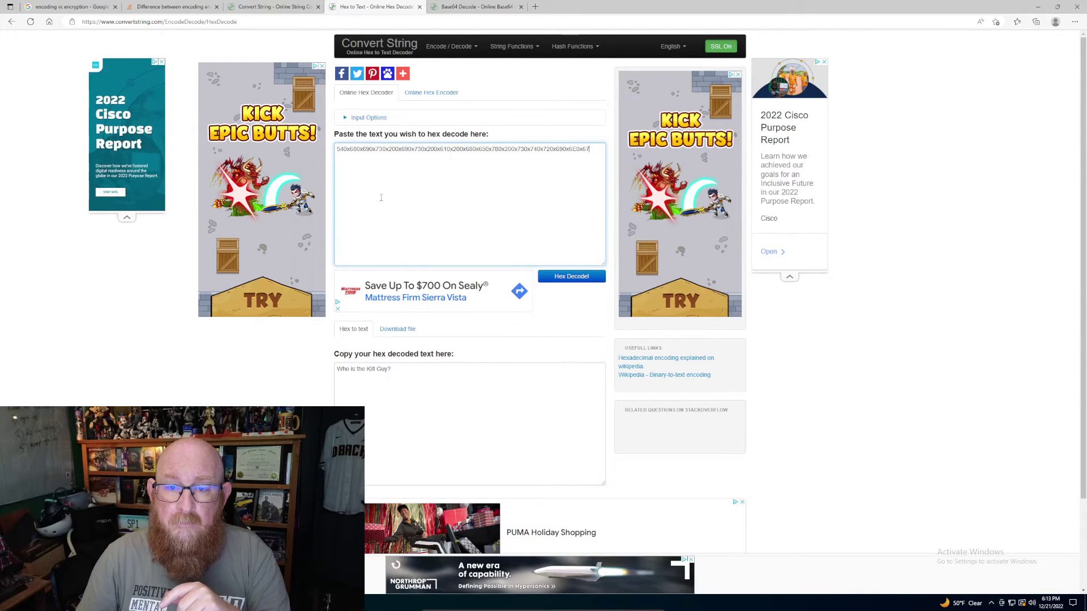
Try 0x as the hex decoder's input delimiter, then clear the delimiter field
click(388, 119)
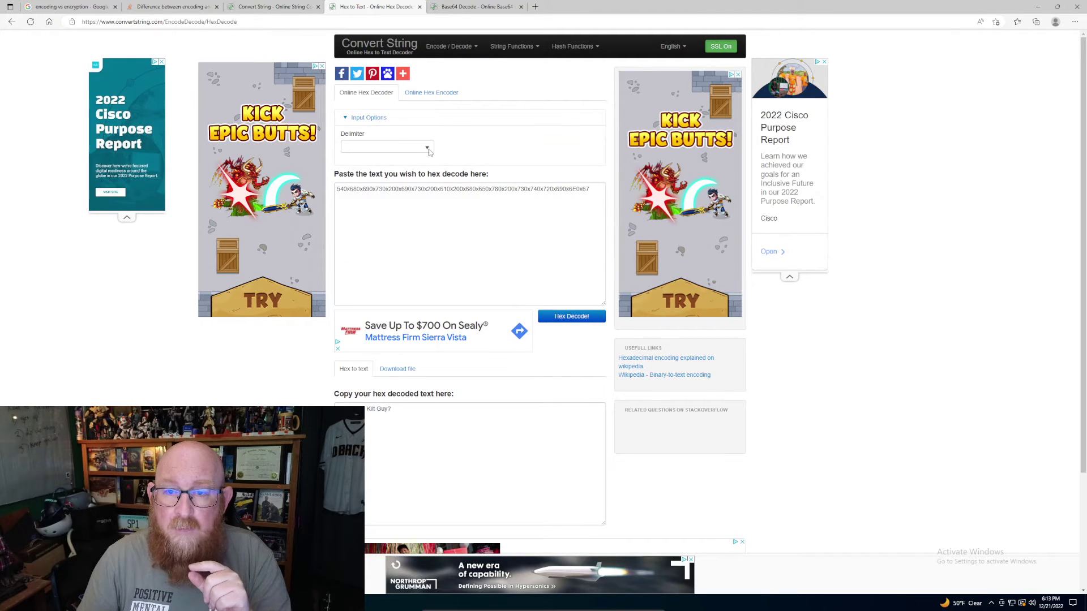
click(426, 148)
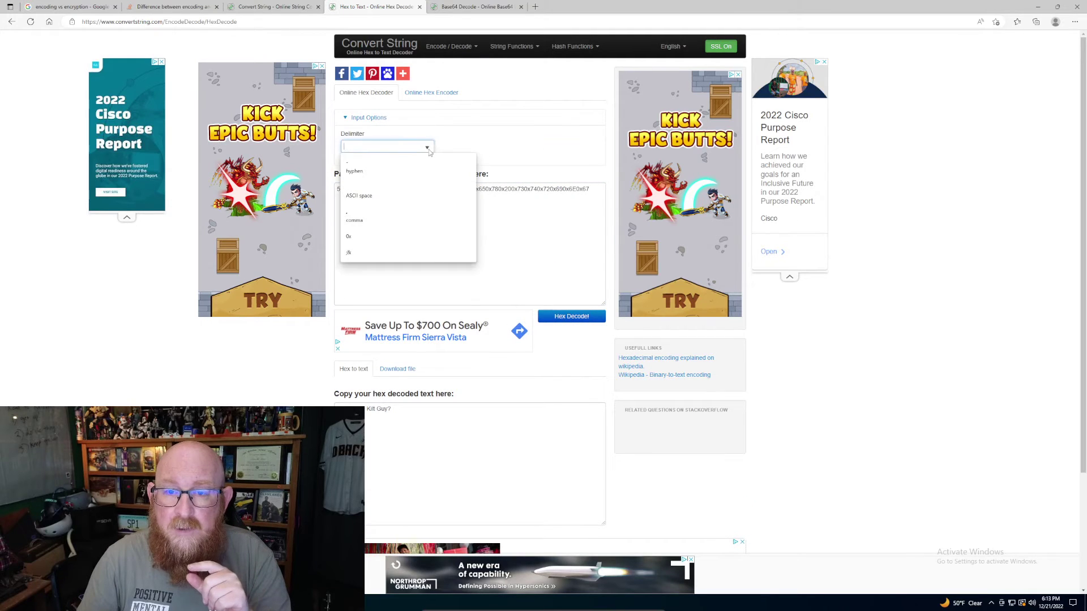
click(365, 237)
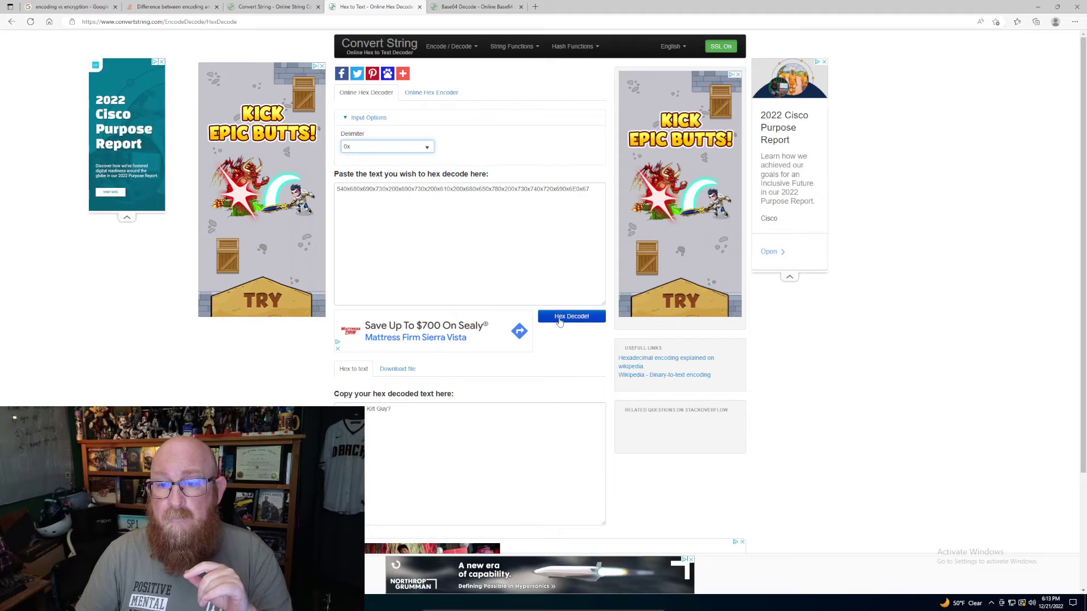
click(417, 150)
key(ctrl+a)
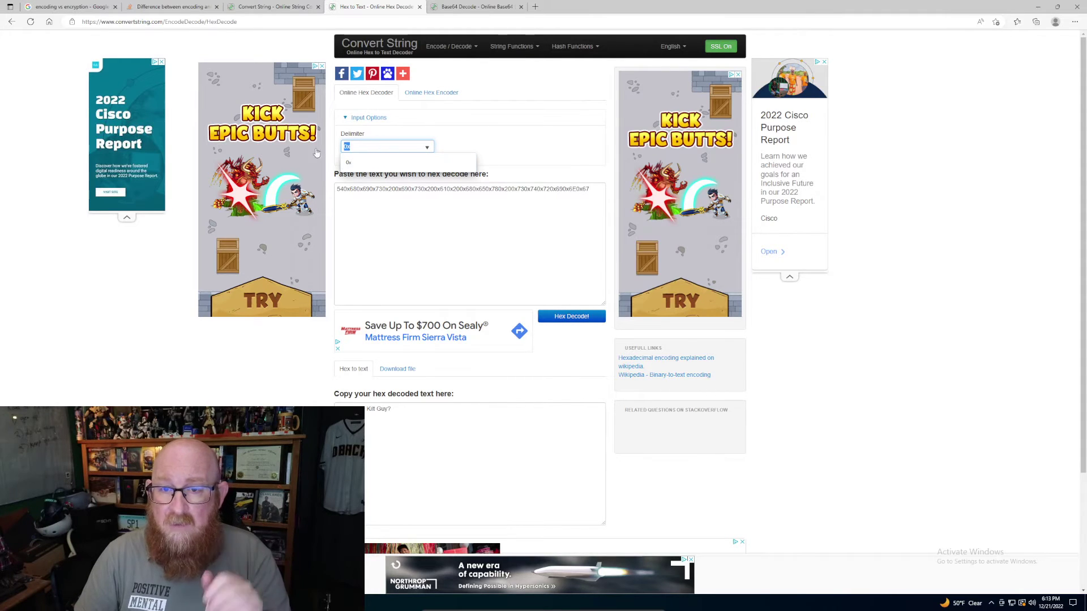
key(BackSpace)
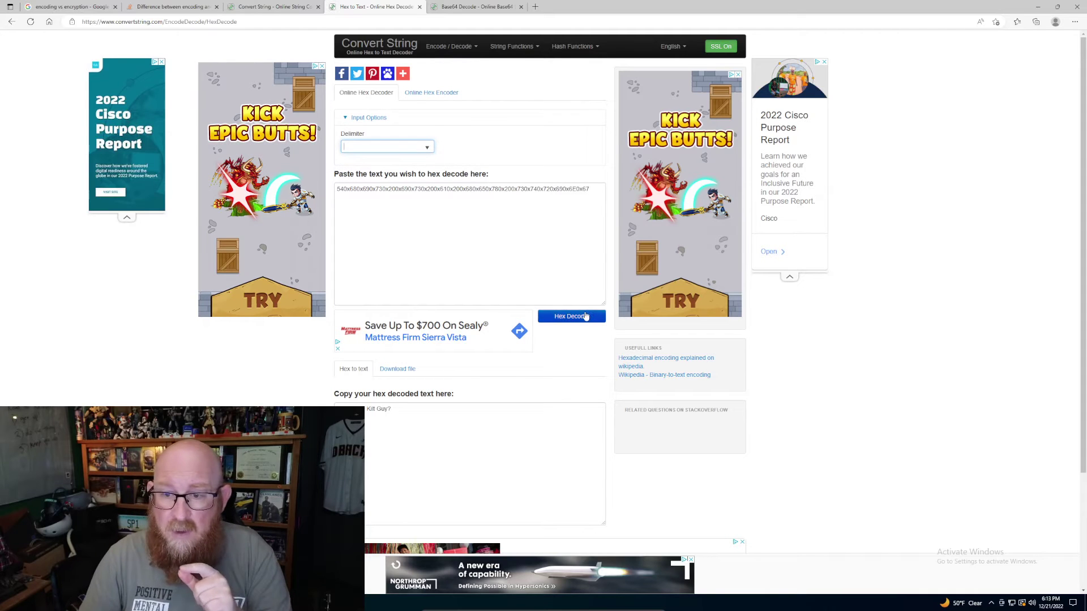
Hex-decode the string with the 0x delimiter, producing 'This is a hex string'
click(580, 319)
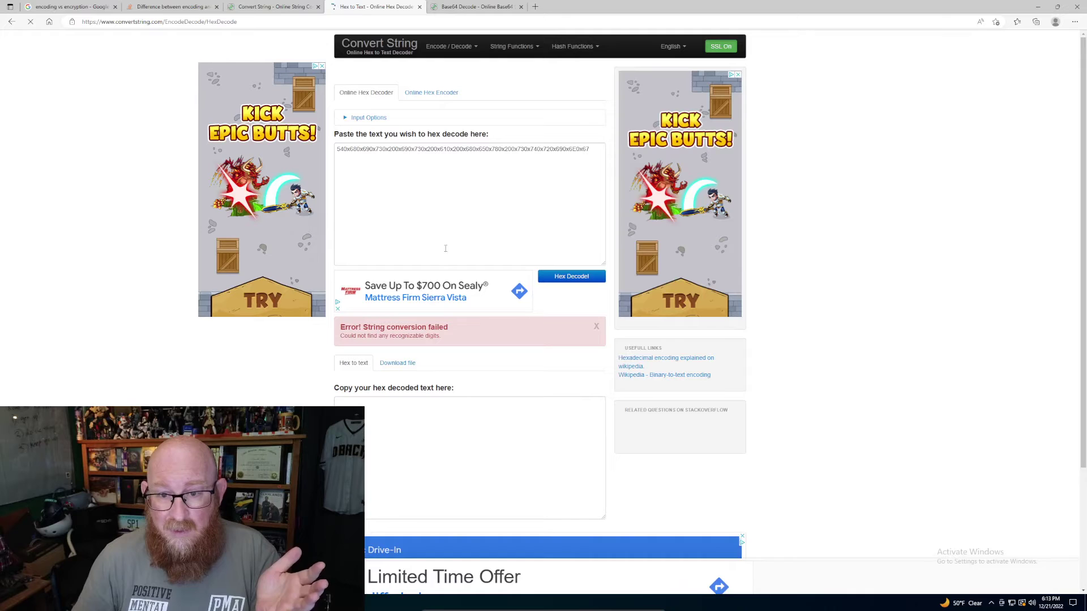
click(368, 118)
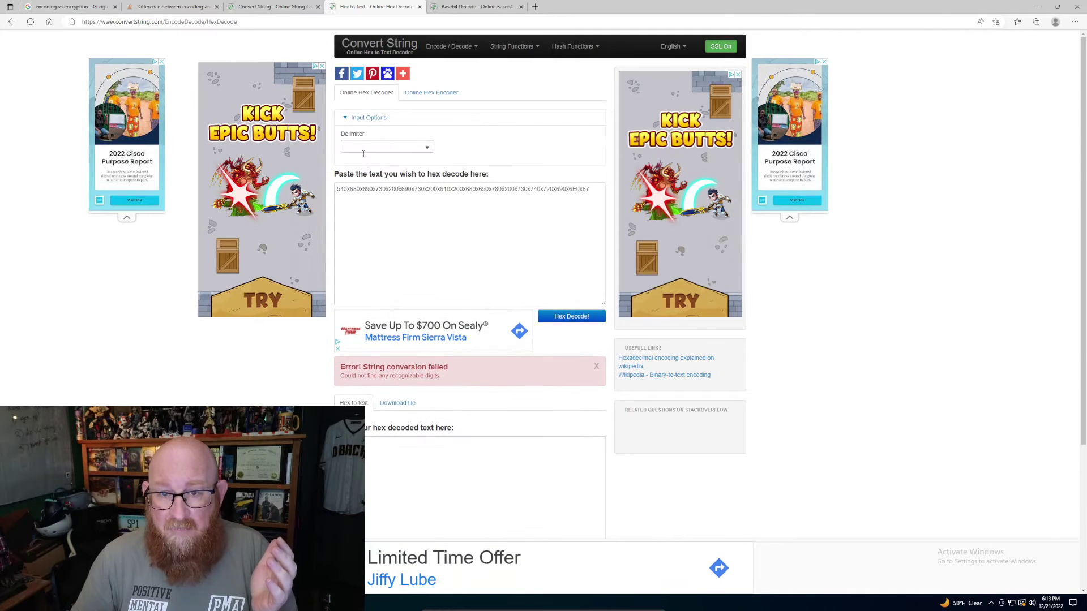
click(418, 149)
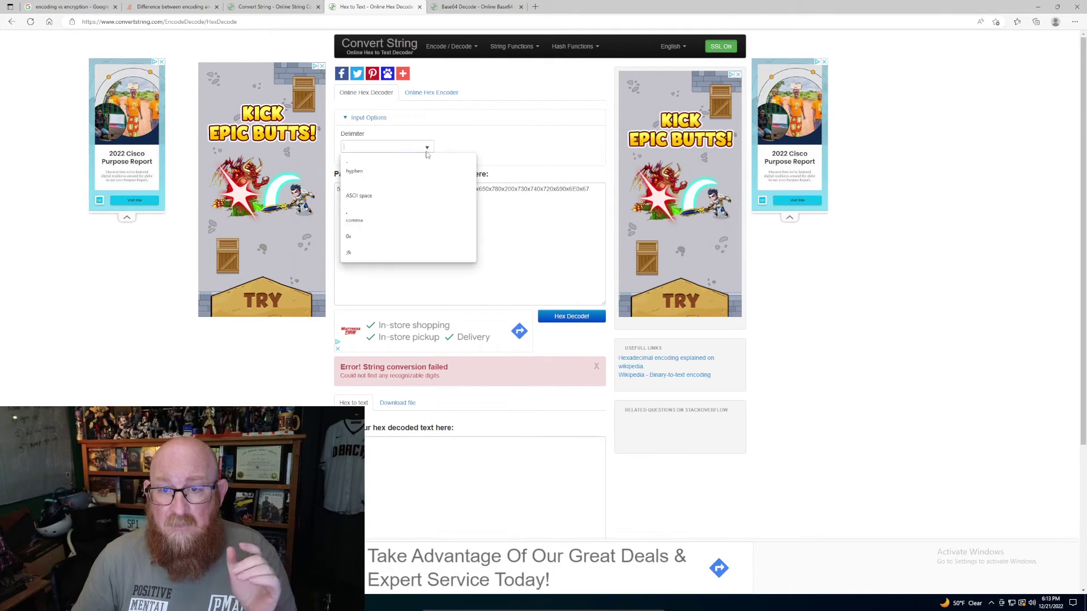
click(384, 230)
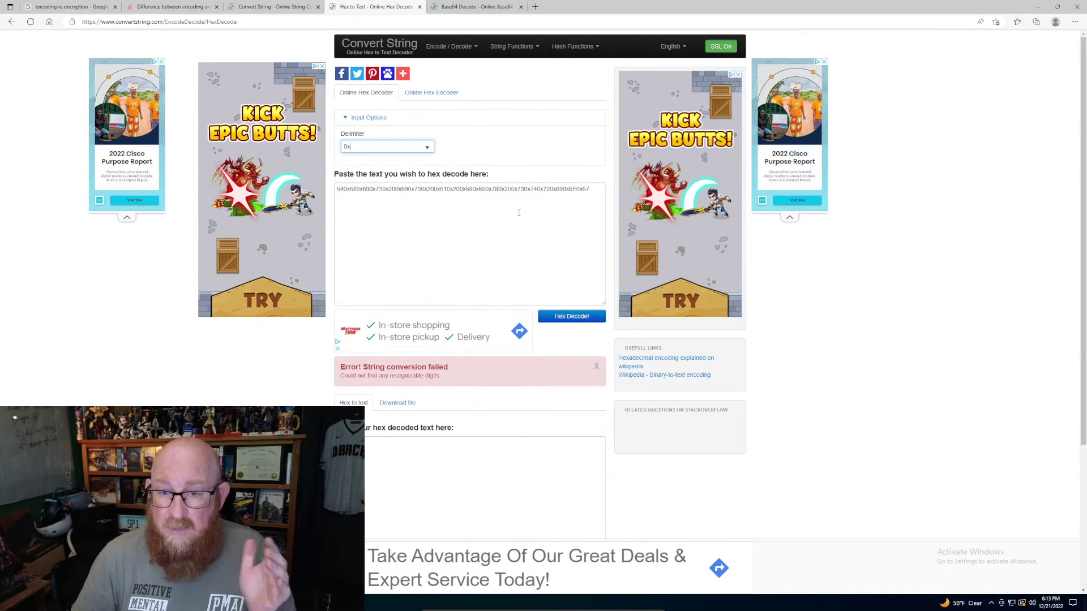
click(568, 320)
click(568, 321)
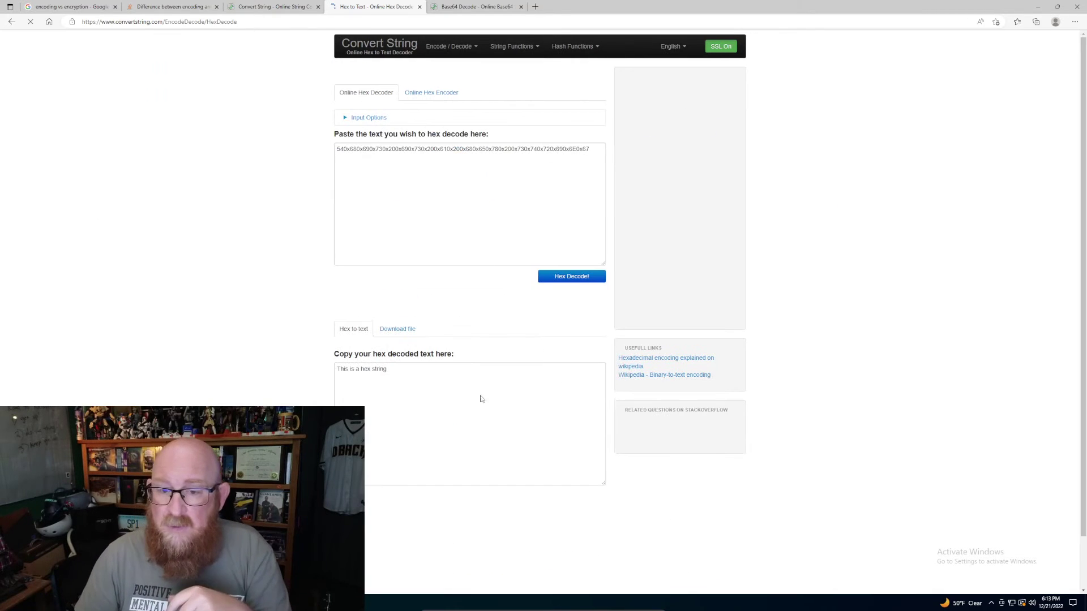
Copy the decoded text 'This is a hex string'
drag(410, 369, 325, 376)
key(ctrl+c)
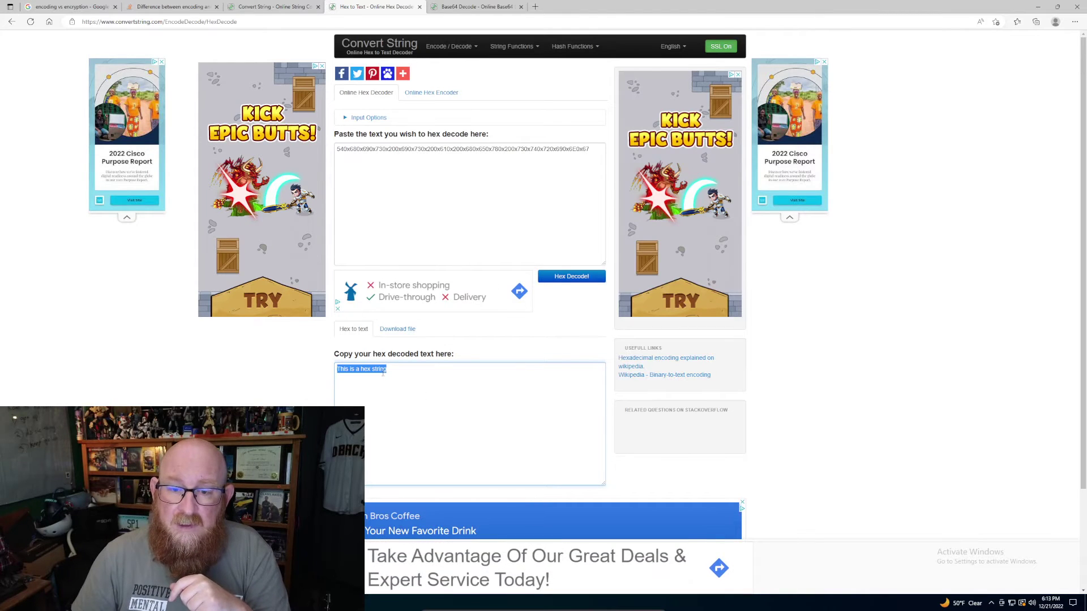
right_click(383, 370)
click(405, 149)
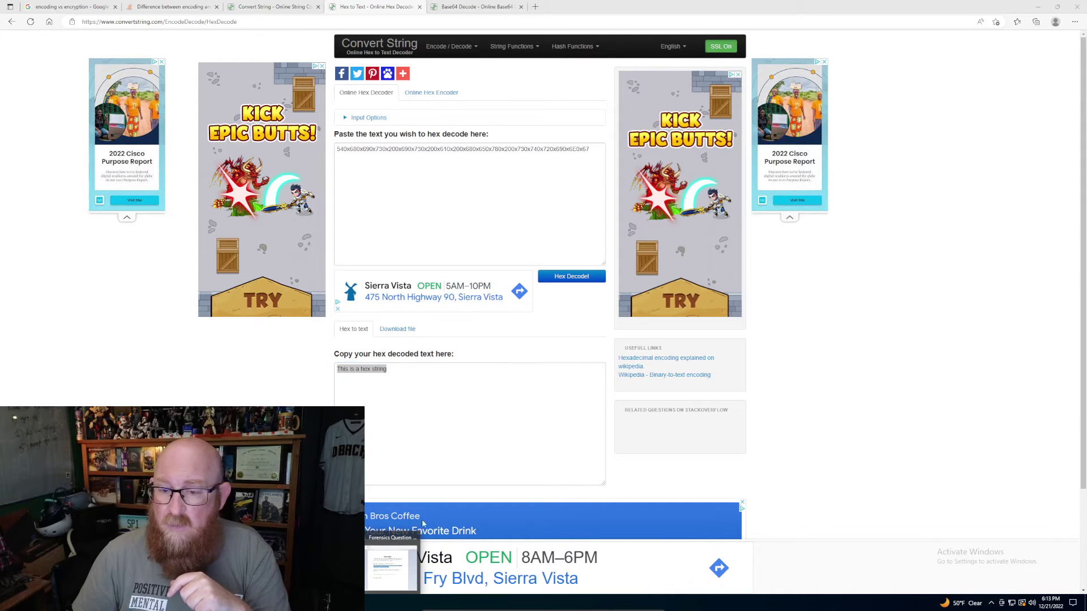
Paste 'This is a hex string' over <YOUR ANSWER> on WordPad's Forensics Question 4 answer line
click(394, 563)
click(634, 425)
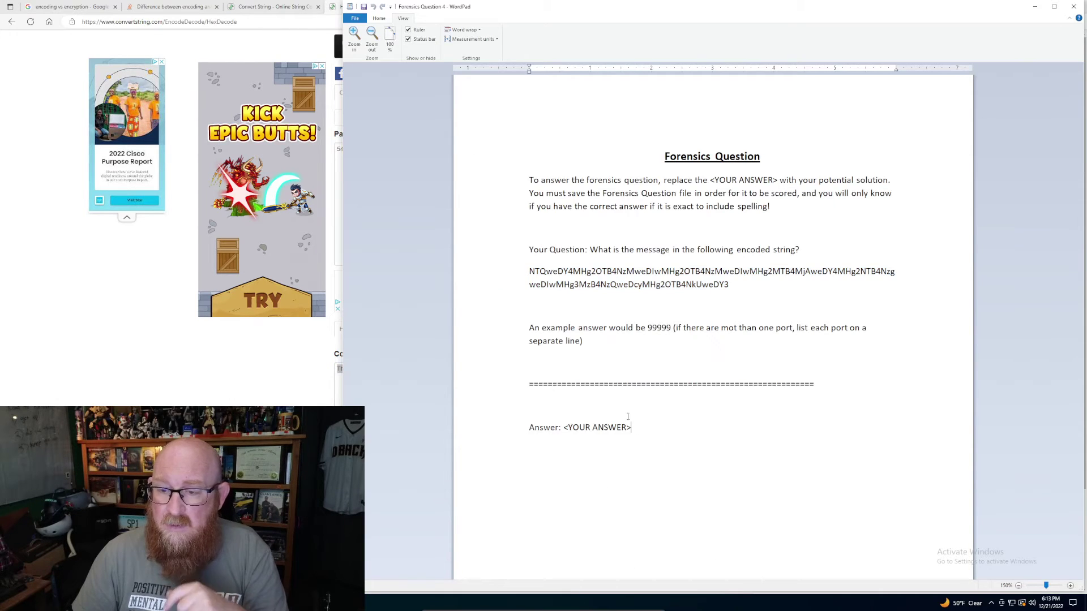
shift+click(564, 431)
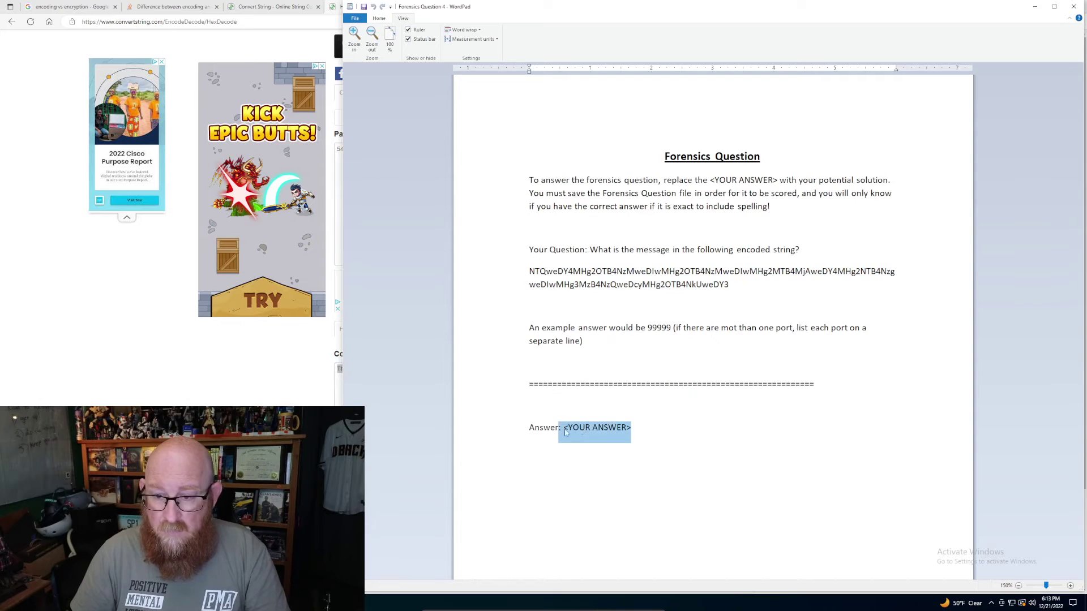
key(shift+Right)
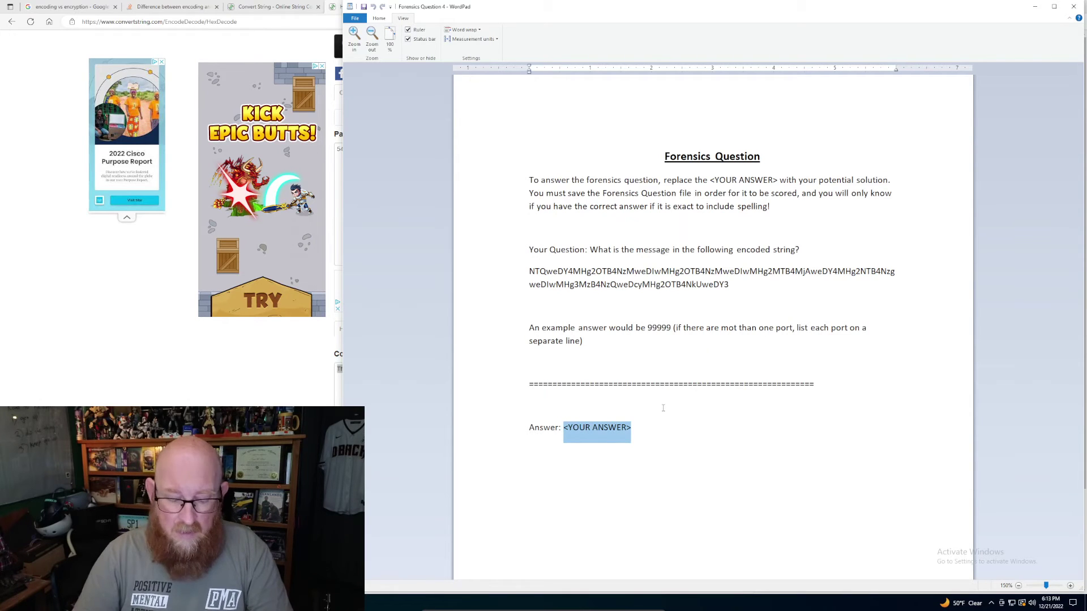
key(ctrl+v)
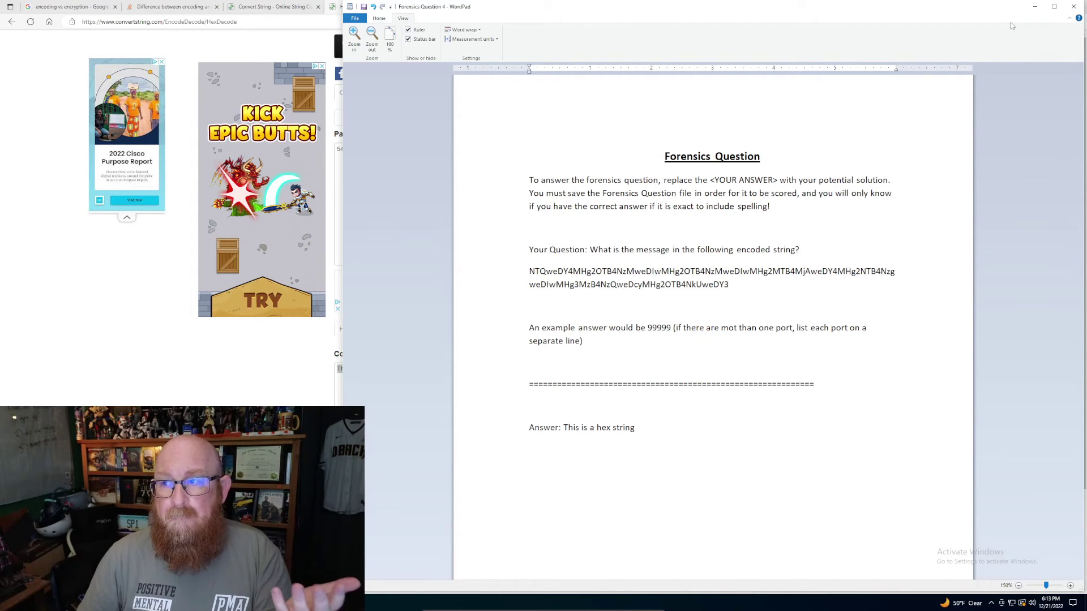
key(alt+Tab)
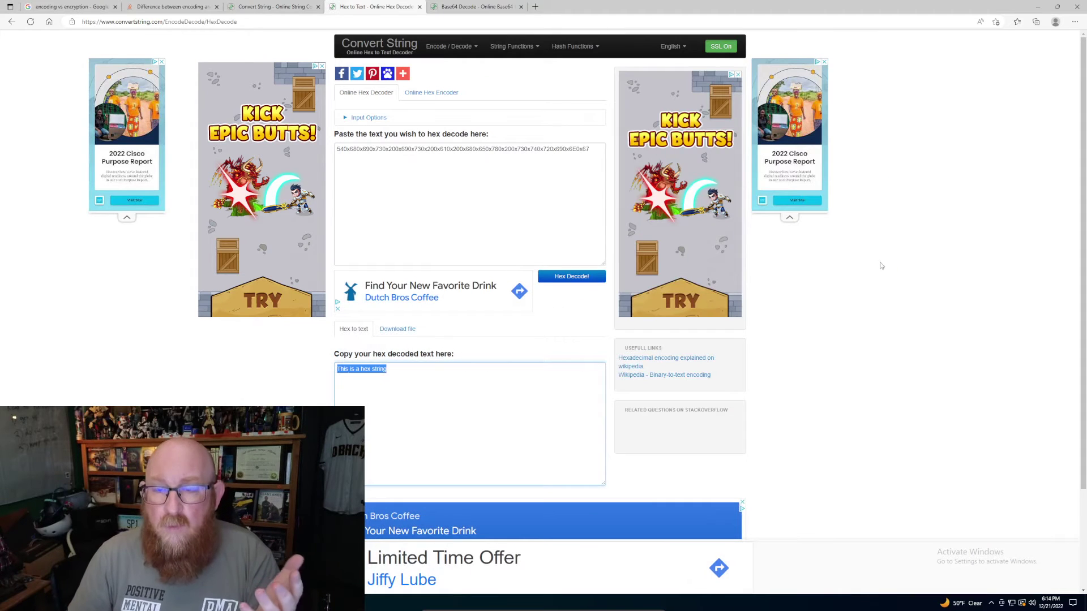